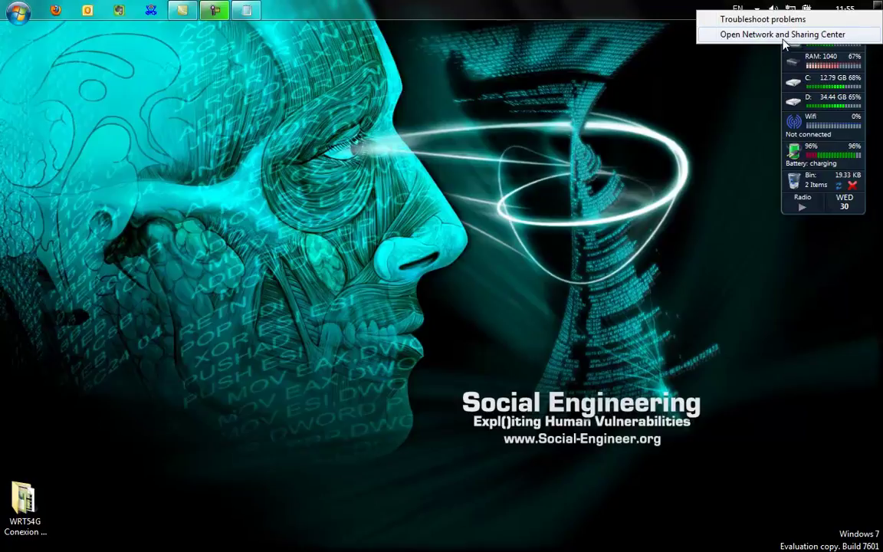
Step: From the Network and Sharing Center, open Change adapter settings to list the four network adapters
left_click(781, 34)
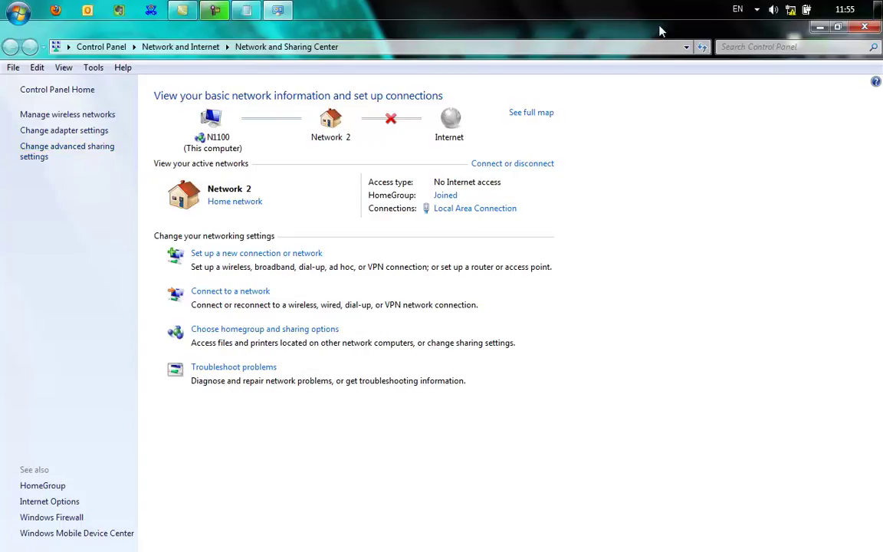
right_click(791, 10)
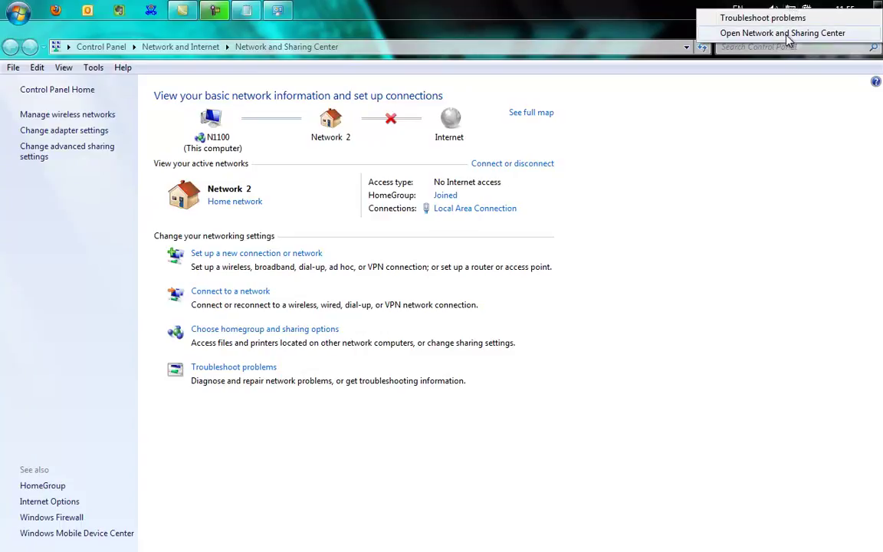
left_click(658, 231)
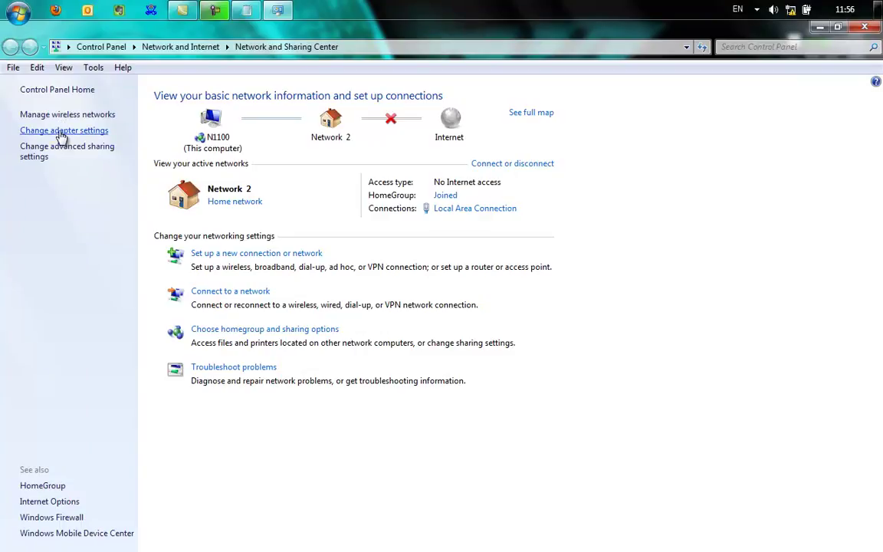
left_click(62, 131)
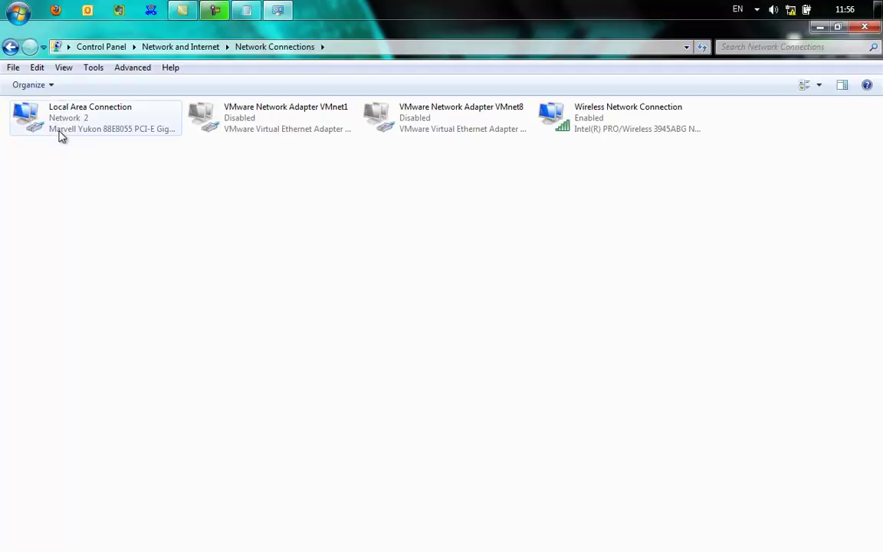
Step: Select Local Area Connection with its Ethernet cable unplugged, so it reports Network cable unplugged
left_click(154, 132)
left_click(138, 205)
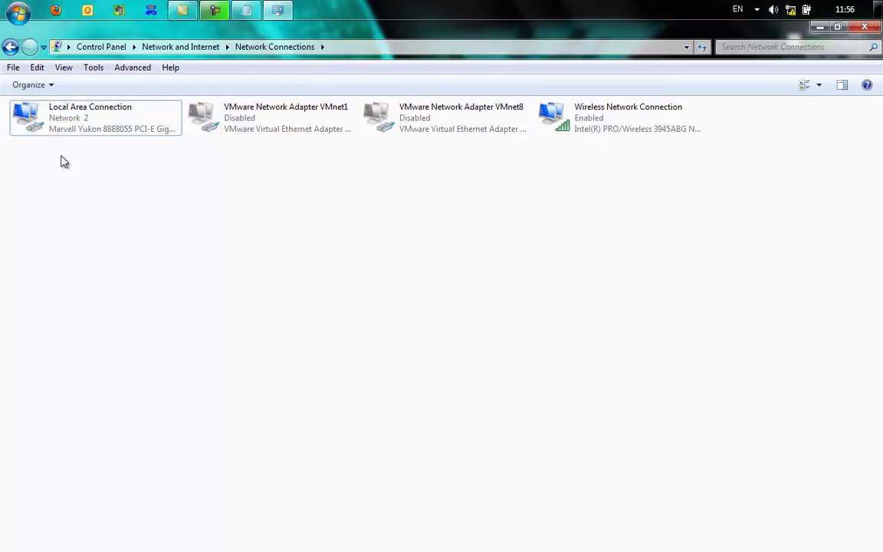
left_click(135, 123)
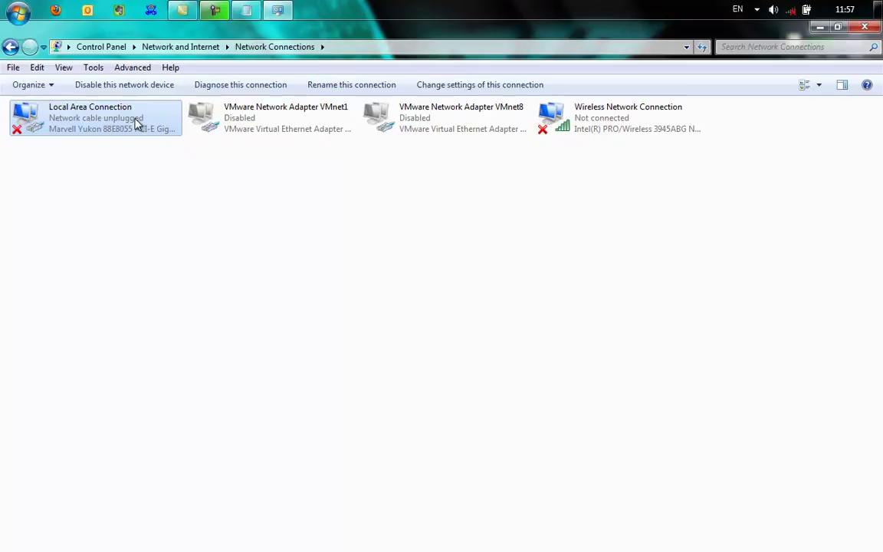
Step: Set Local Area Connection's IPv4 to static 192.168.1.5 with gateway 192.168.1.1, then bring Firefox forward
right_click(135, 120)
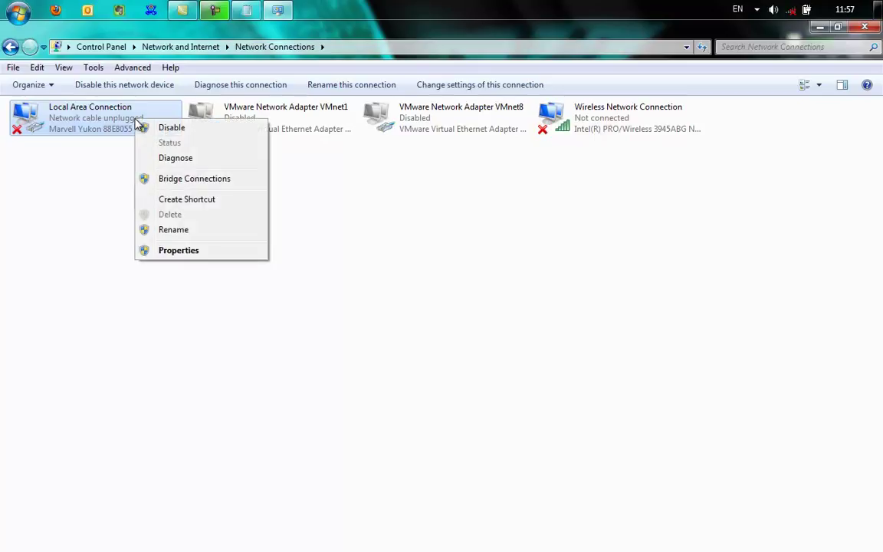
left_click(187, 252)
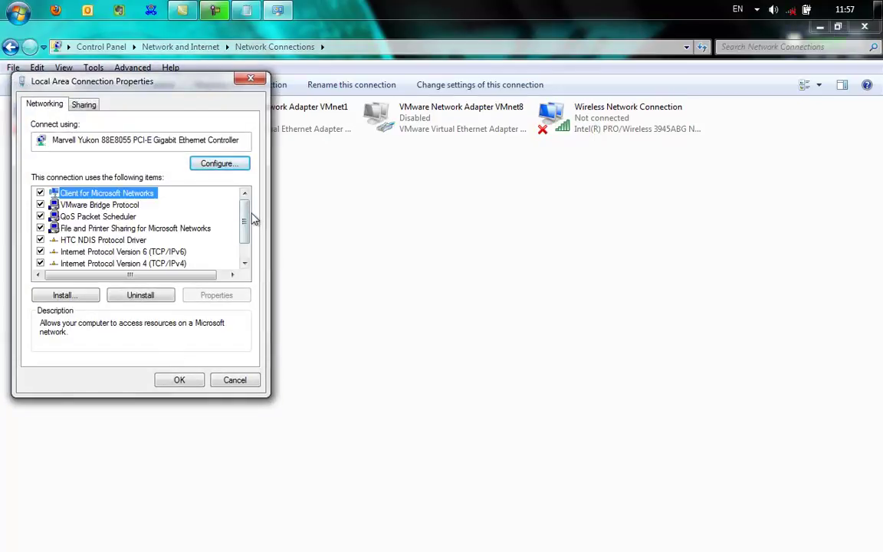
left_click_drag(246, 221, 246, 237)
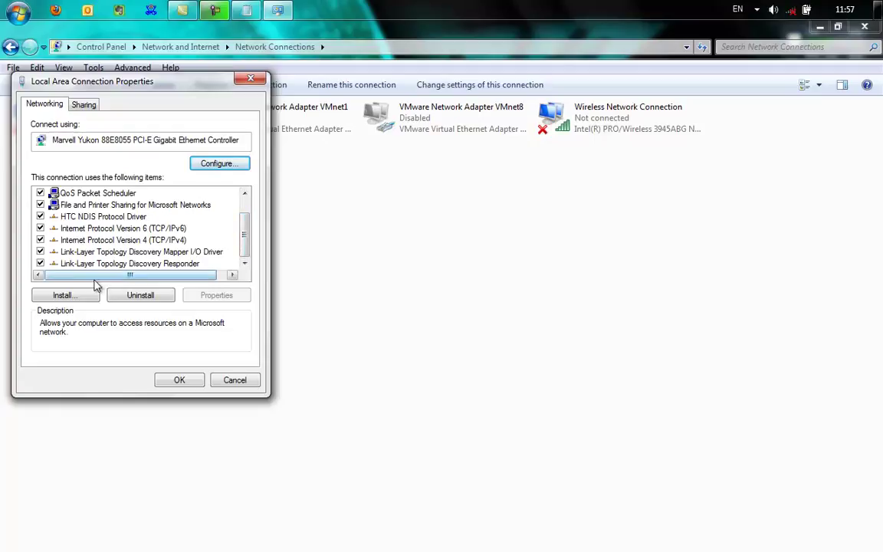
left_click(127, 240)
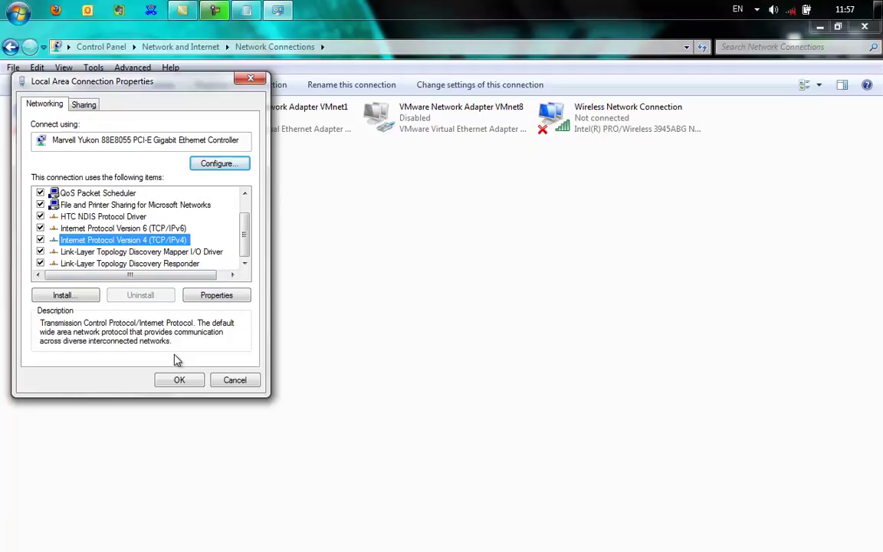
left_click(237, 299)
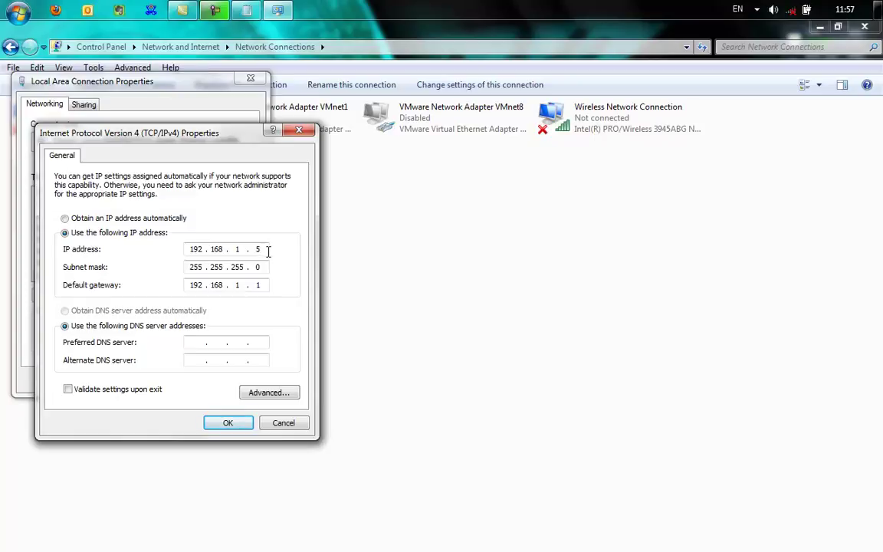
key("Home")
left_click(54, 14)
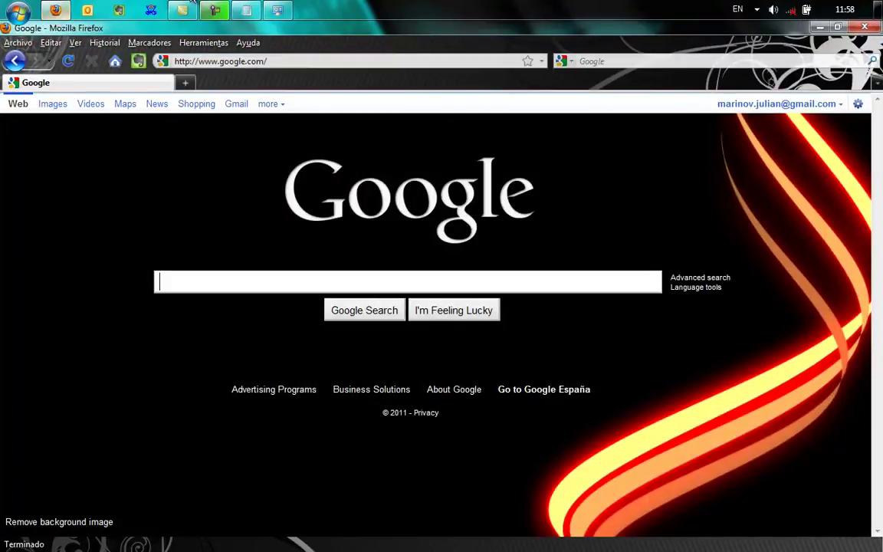
Step: Start entering 192 in Firefox's address bar, then return to the IPv4 Properties dialog
left_click(284, 61)
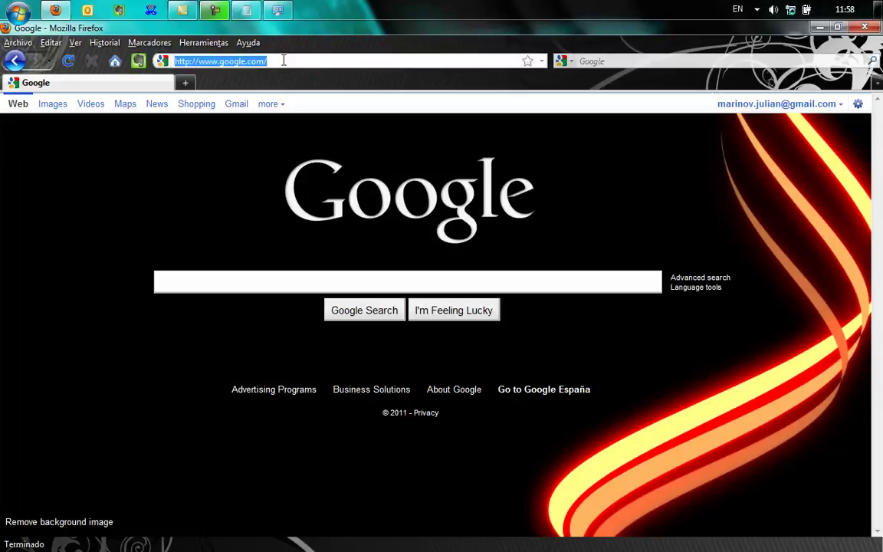
type("19")
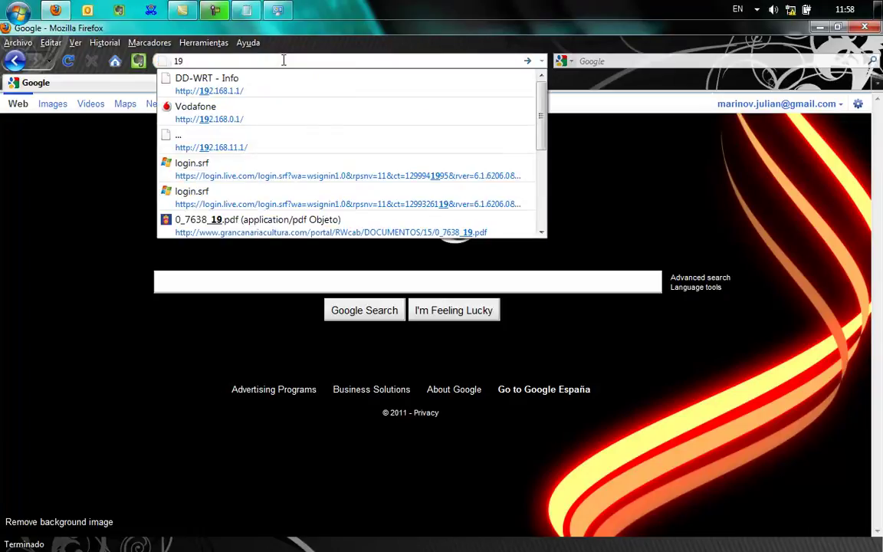
type("2")
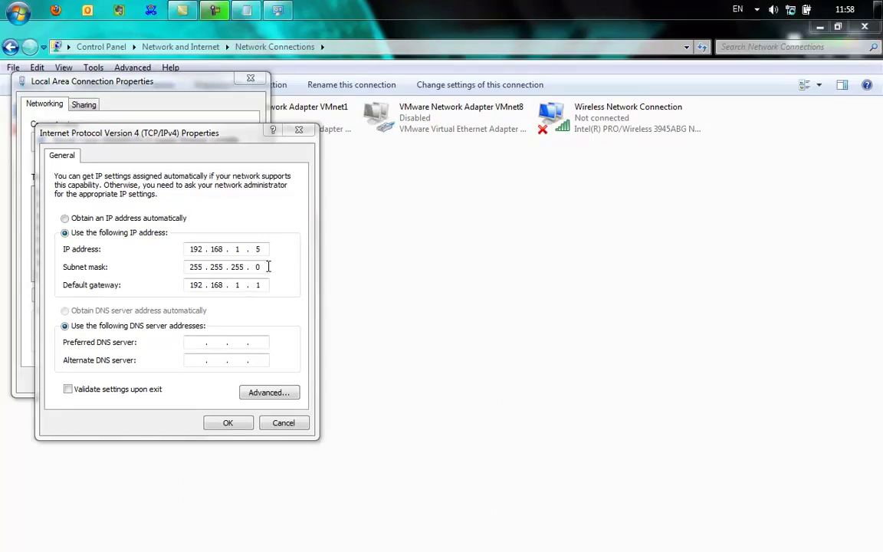
key("alt+Tab")
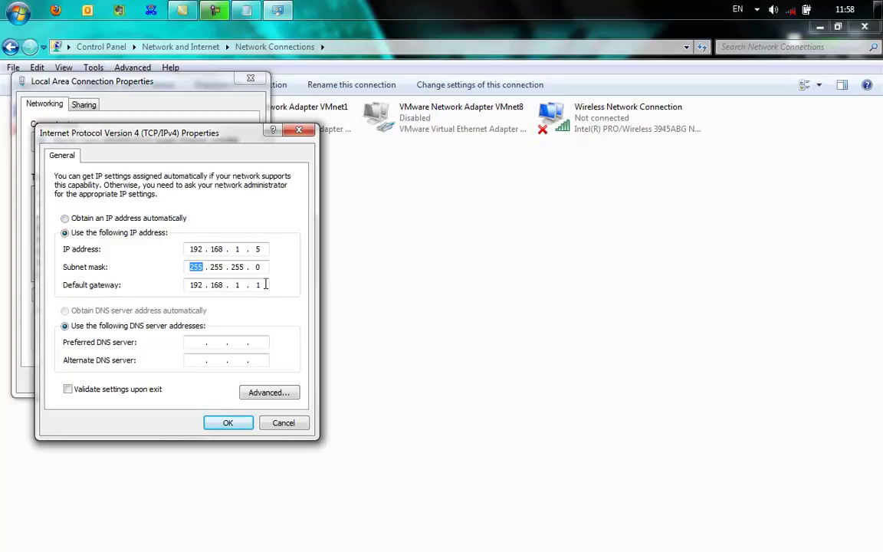
Step: Apply the 192.168.1.5 static IPv4 settings, close the connection properties and minimize Network Connections
left_click(265, 284)
left_click(228, 422)
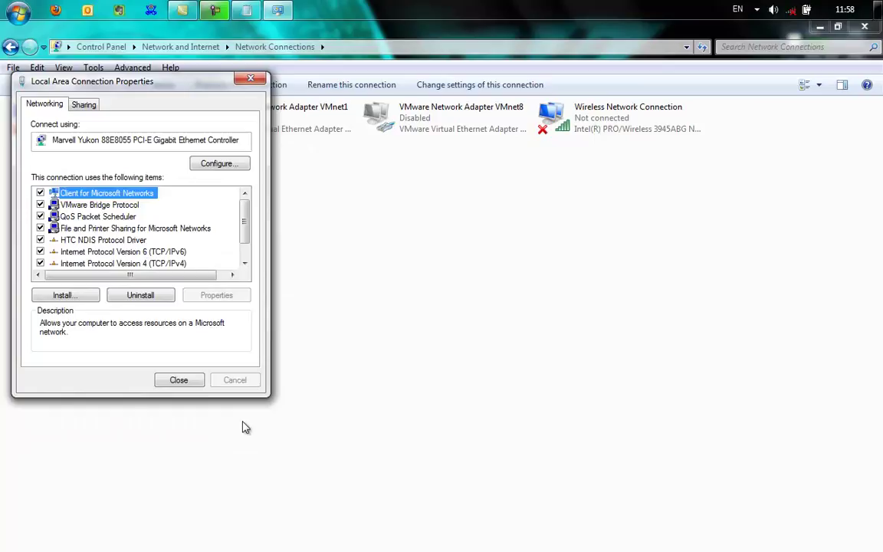
left_click(190, 384)
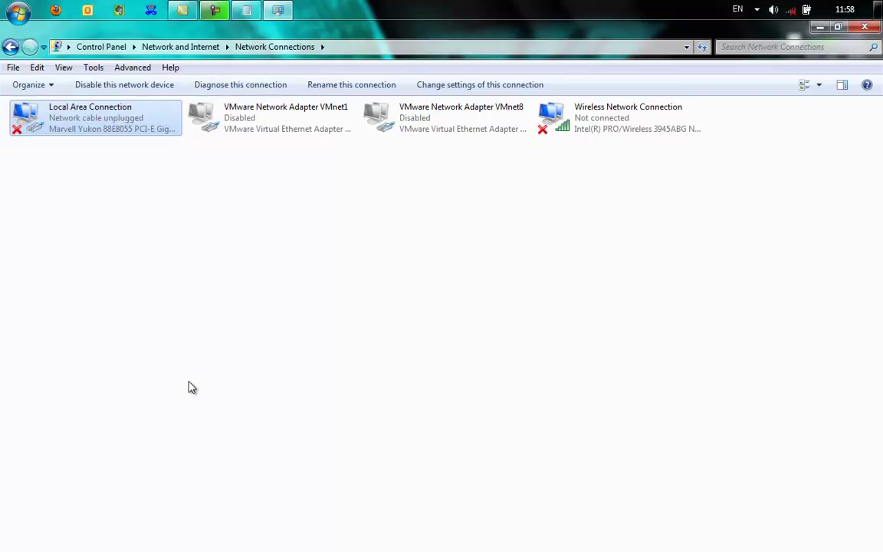
left_click(820, 28)
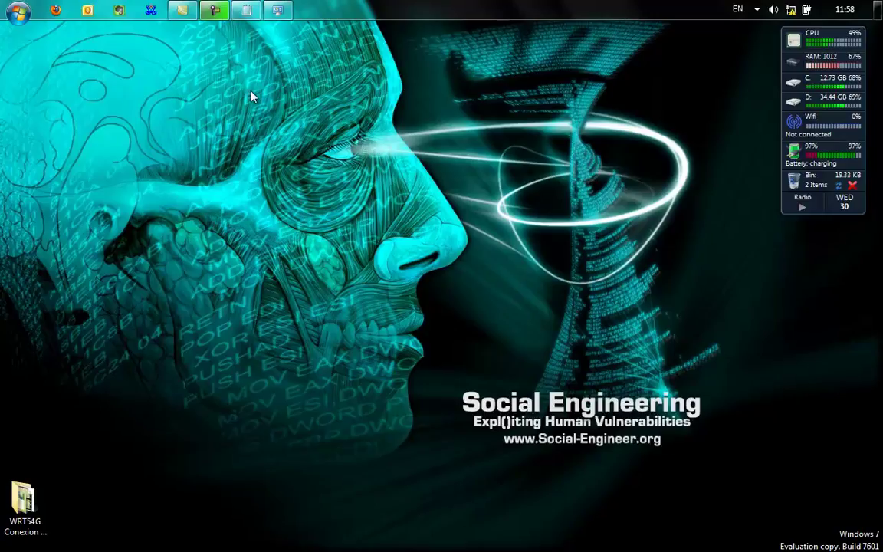
Step: In Firefox, load 192.168.1.1 to reach the DD-WRT Router Management password page
left_click(56, 10)
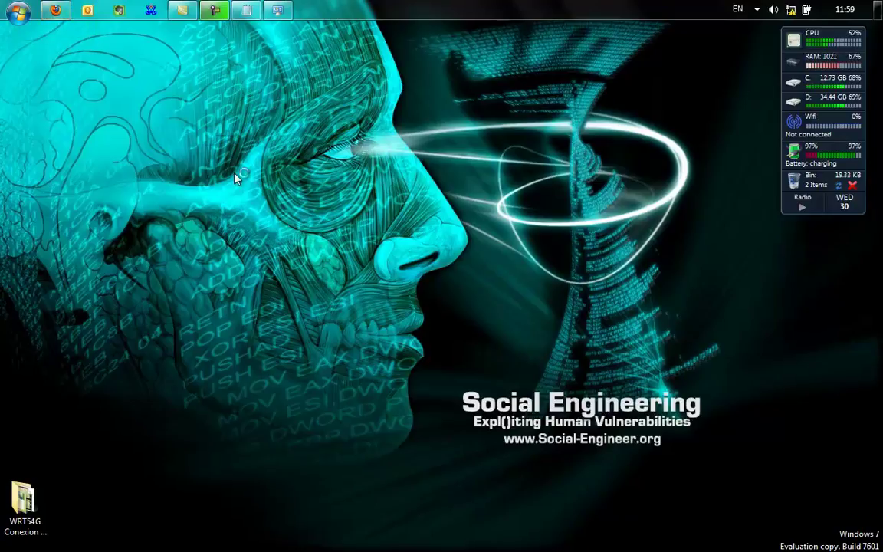
type("192")
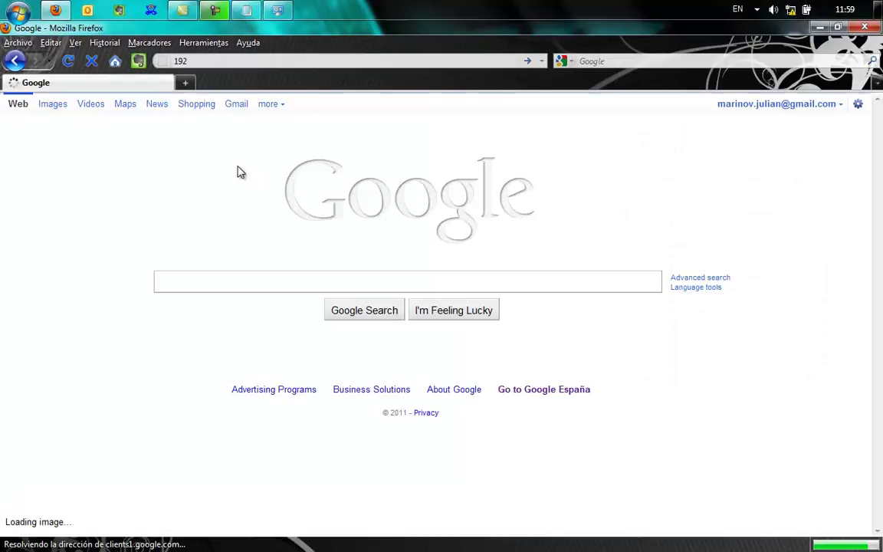
left_click(239, 61)
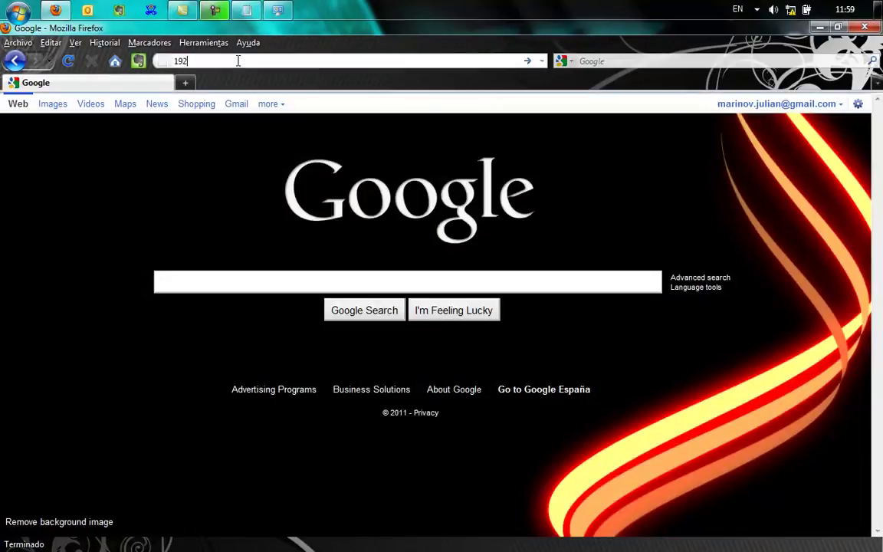
left_click(238, 62)
type(".168.1.1")
key("Return")
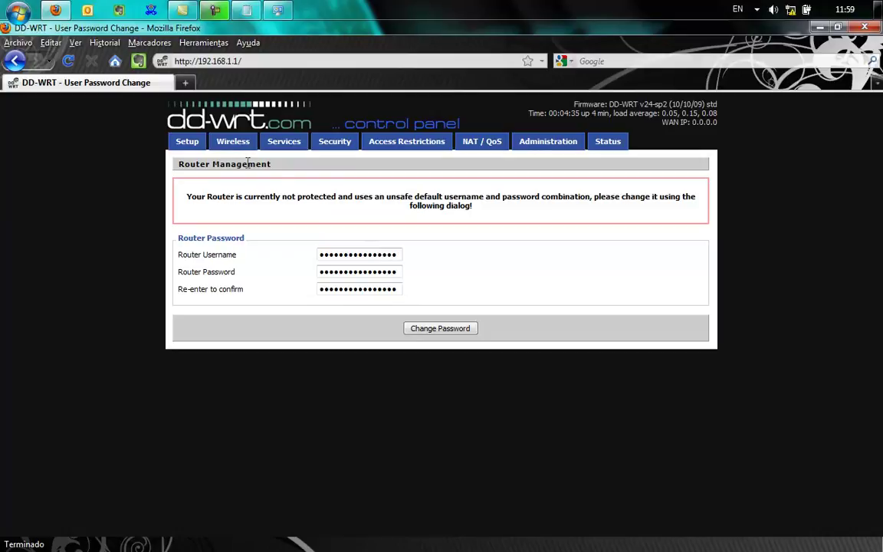
left_click(421, 329)
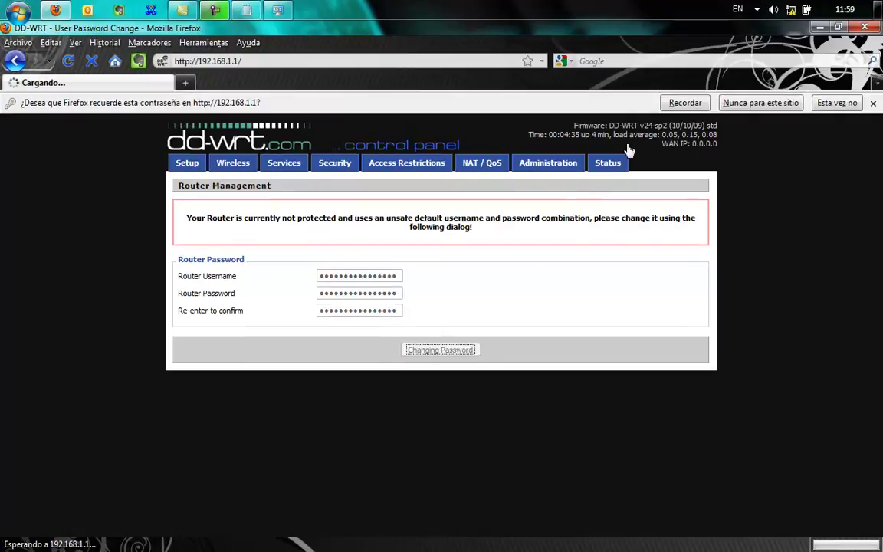
left_click(676, 106)
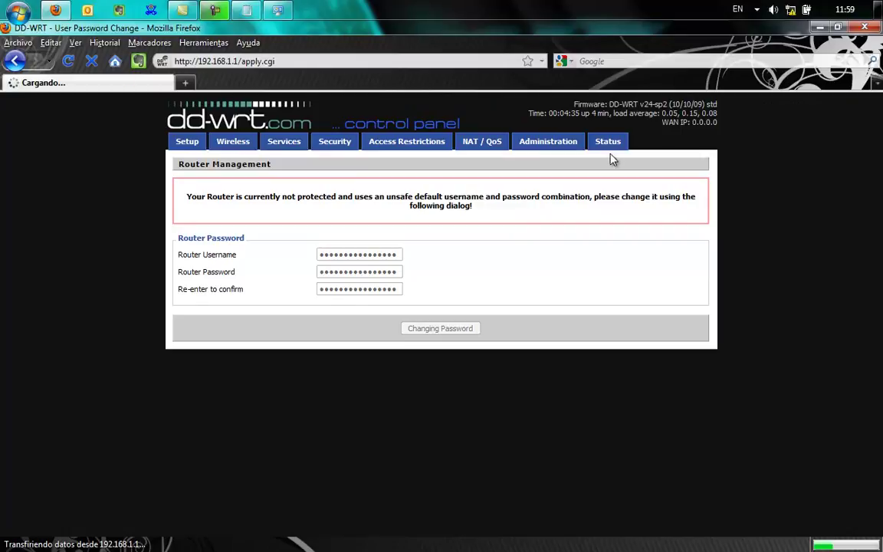
left_click(608, 143)
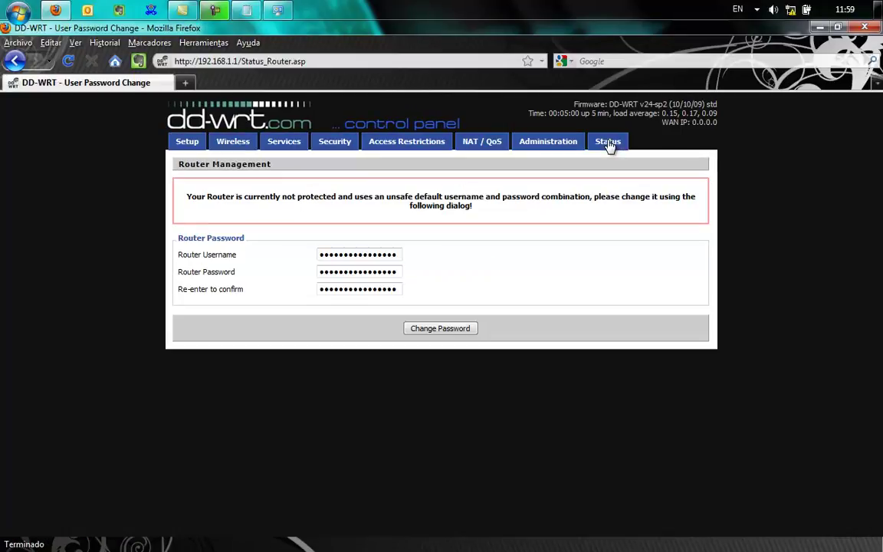
left_click(461, 329)
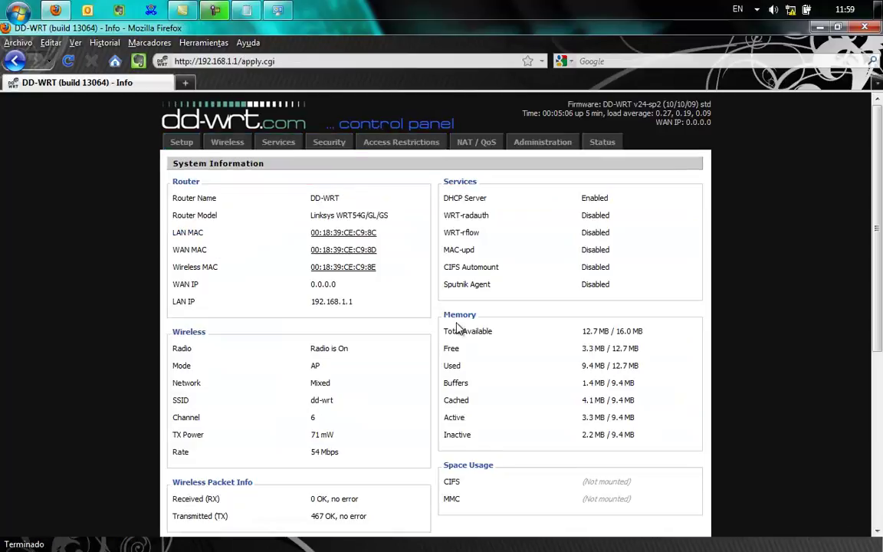
scroll(458, 328, "down", 3)
scroll(458, 328, "up", 3)
mouse_move(877, 169)
left_mouse_down()
mouse_move(865, 383)
mouse_move(863, 182)
left_mouse_up()
Step: Save the changed router login password from the Setup section
left_click(186, 150)
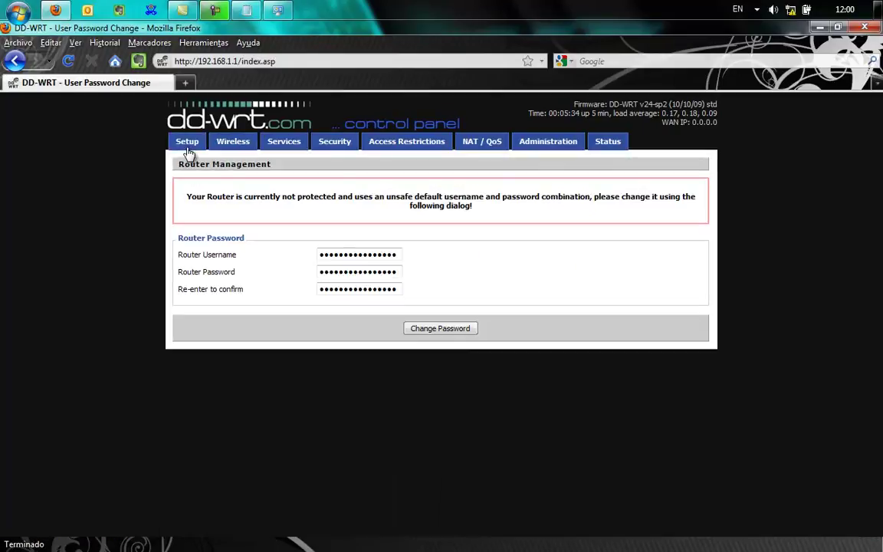
left_click(437, 335)
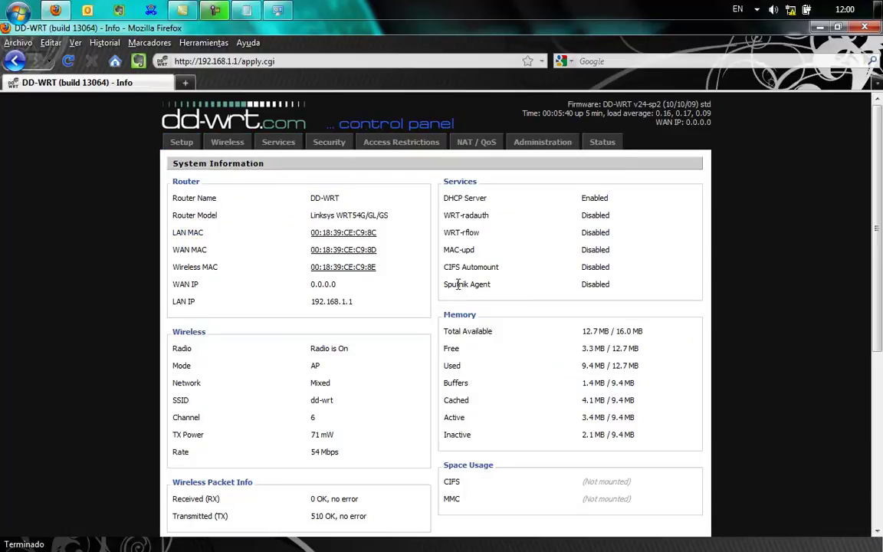
scroll(793, 161, "down", 5)
scroll(869, 308, "down", 2)
scroll(859, 353, "down", 1)
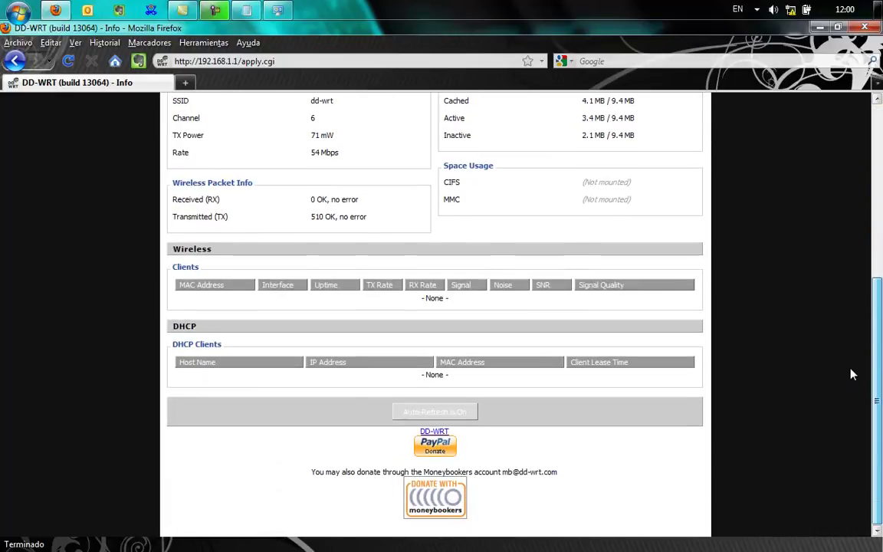
scroll(853, 376, "up", 8)
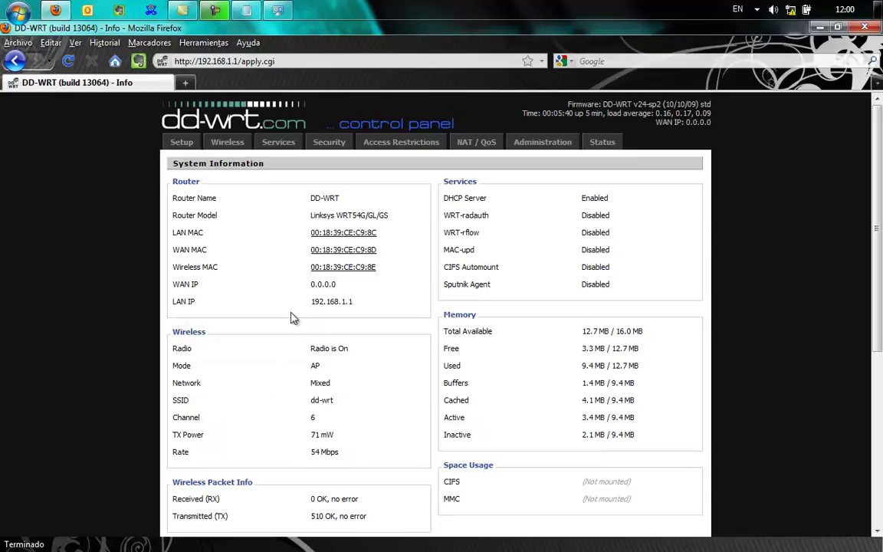
left_click(227, 145)
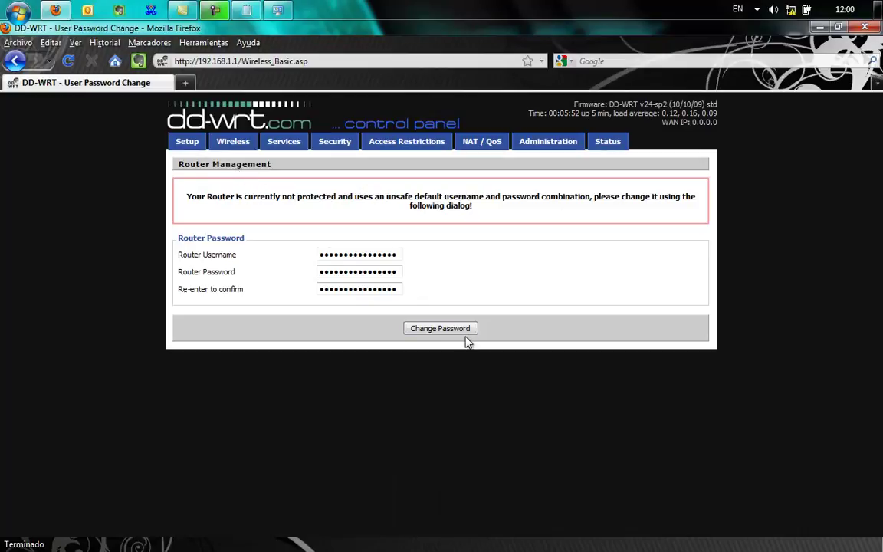
left_click(439, 336)
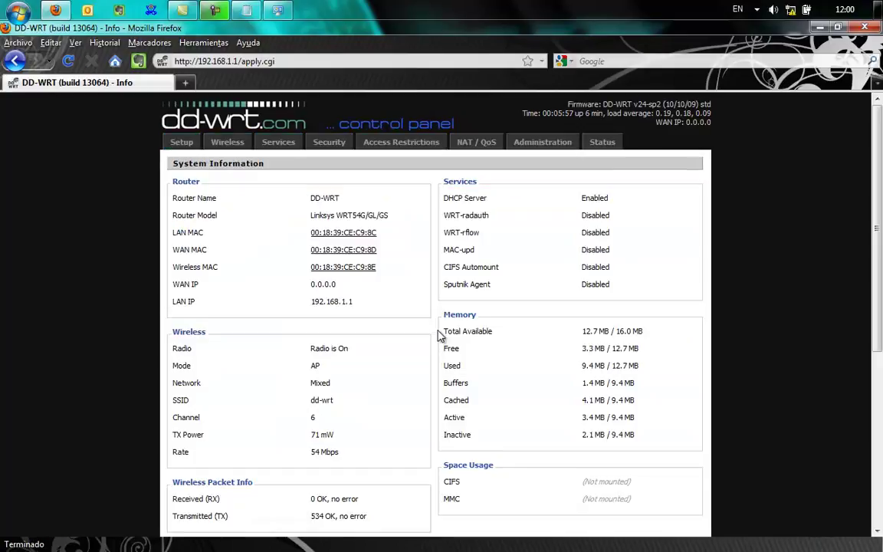
Step: Sign in to the Wireless section with the new router password and update Firefox's saved password
left_click(240, 145)
left_click(396, 306)
key("BackSpace")
key("BackSpace")
key("BackSpace")
key("BackSpace")
type("1234")
key("Return")
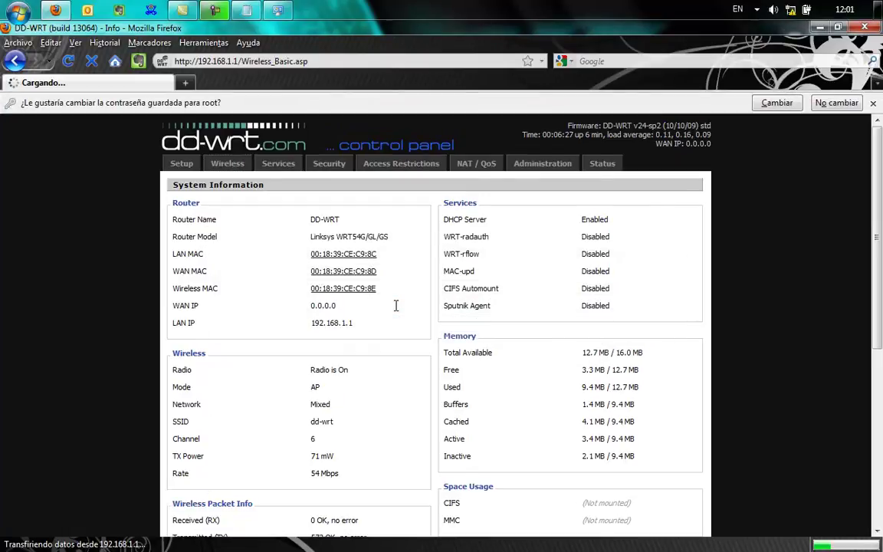
left_click(777, 103)
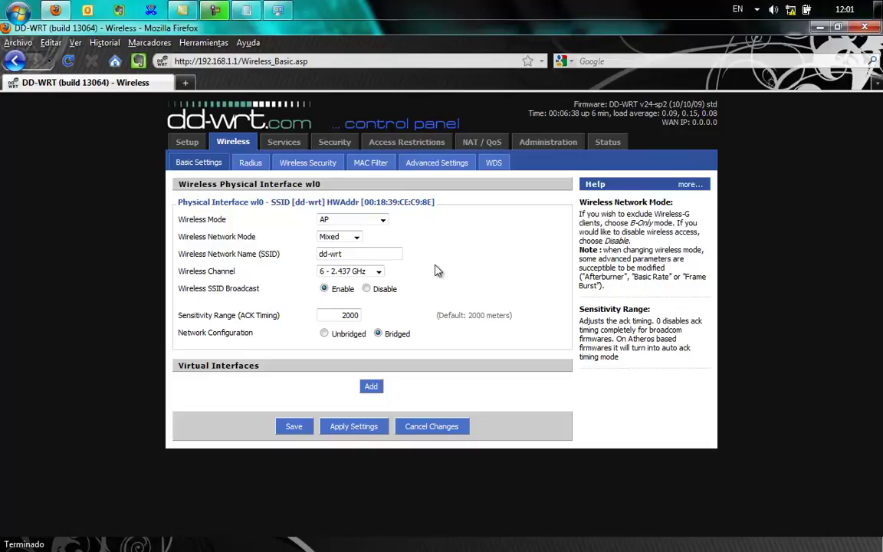
Step: Check the Wireless Mode list, leaving it on AP, and the Wireless Security tab, then open Status
left_click(383, 221)
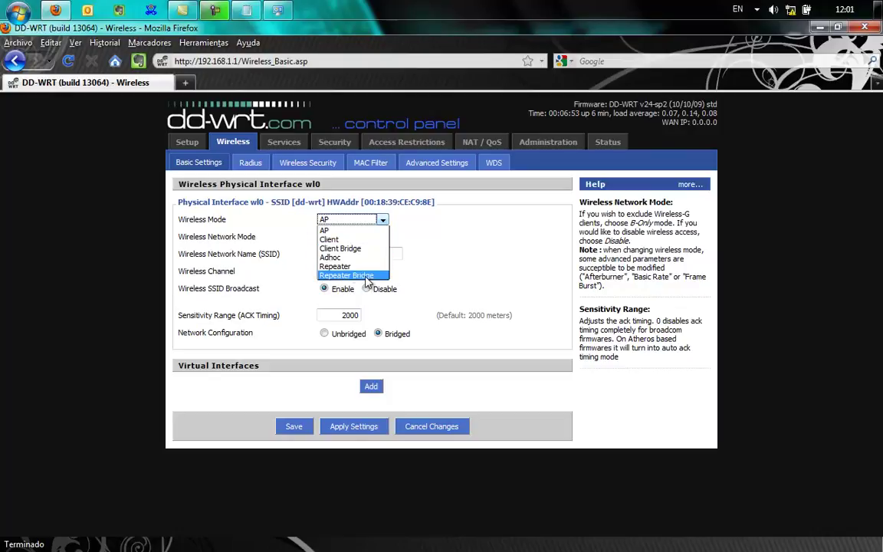
left_click(454, 249)
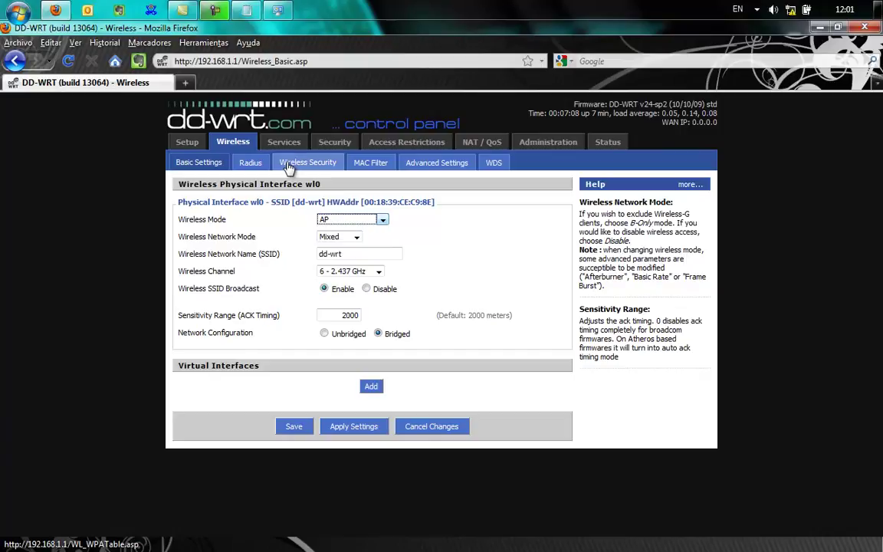
left_click(289, 169)
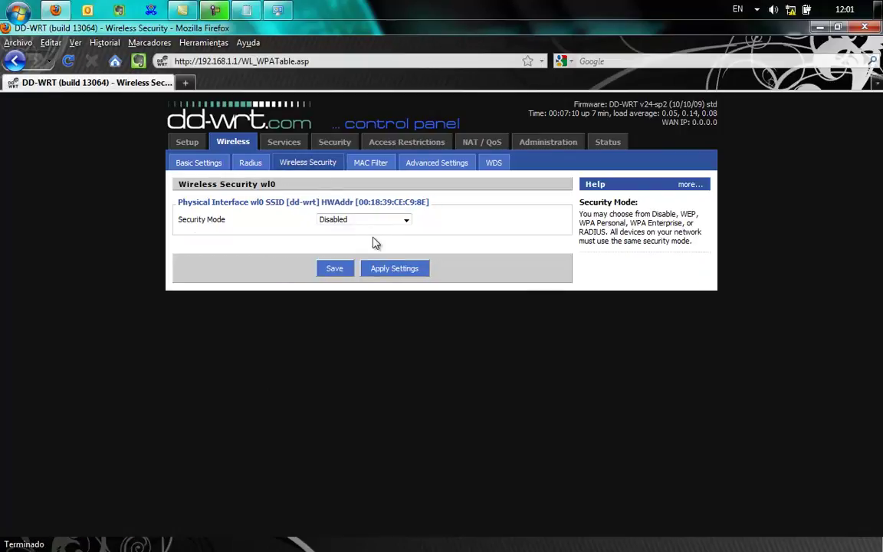
left_click(202, 166)
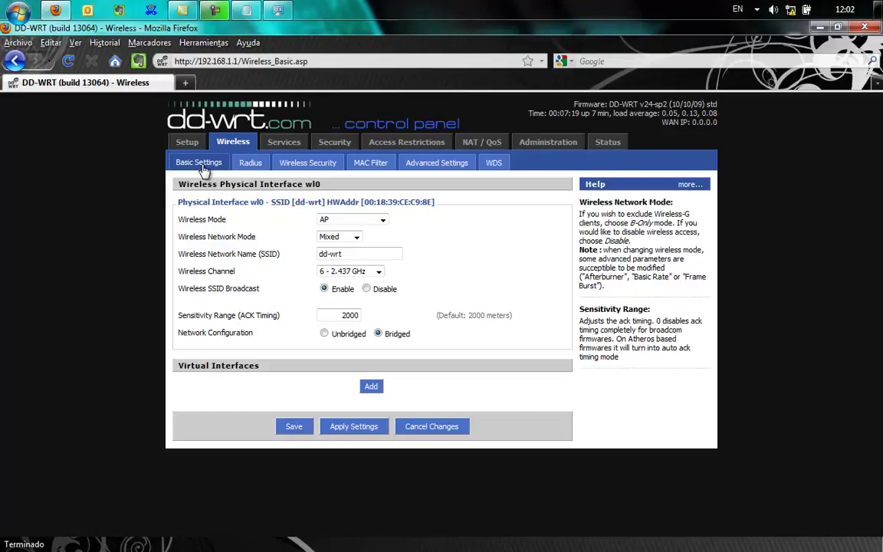
left_click(608, 144)
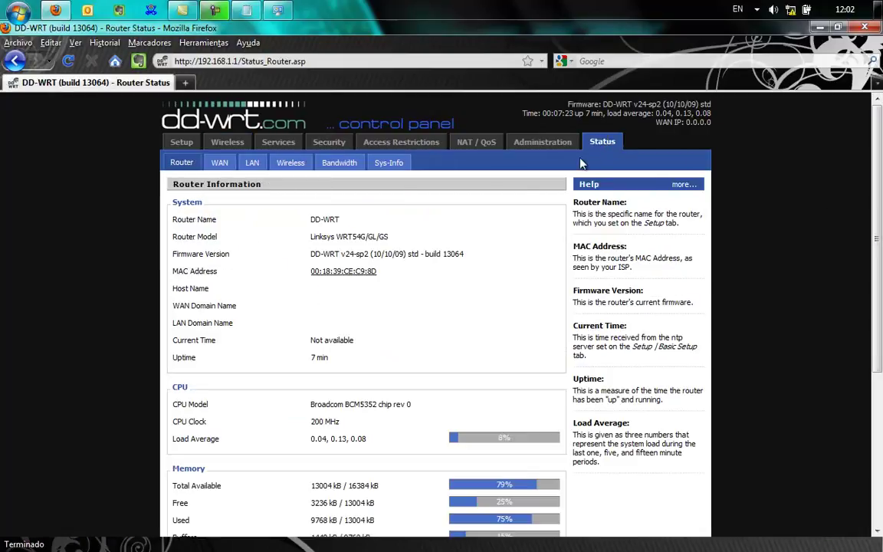
Step: Run a Site Survey from Status > Wireless, finding Vodafone (channel 11) and WLAREINA (channel 9)
left_click_drag(877, 230, 877, 180)
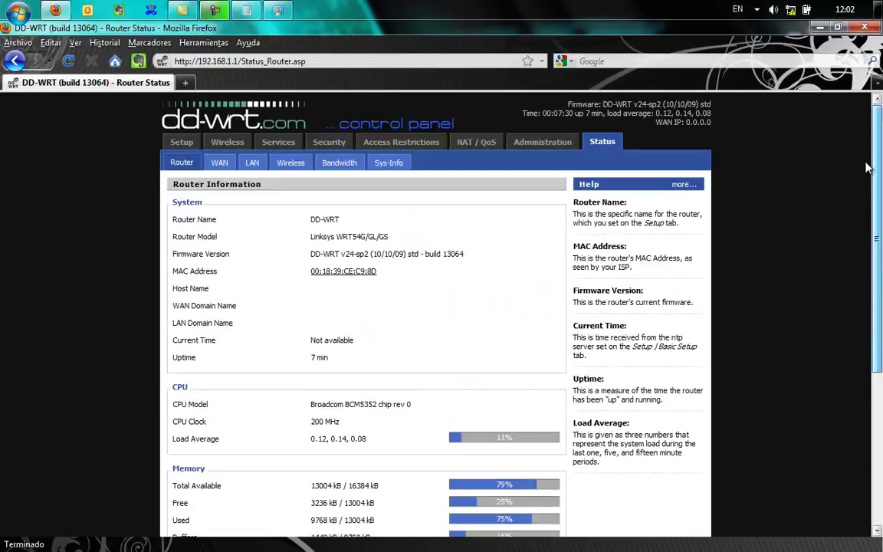
left_click(290, 164)
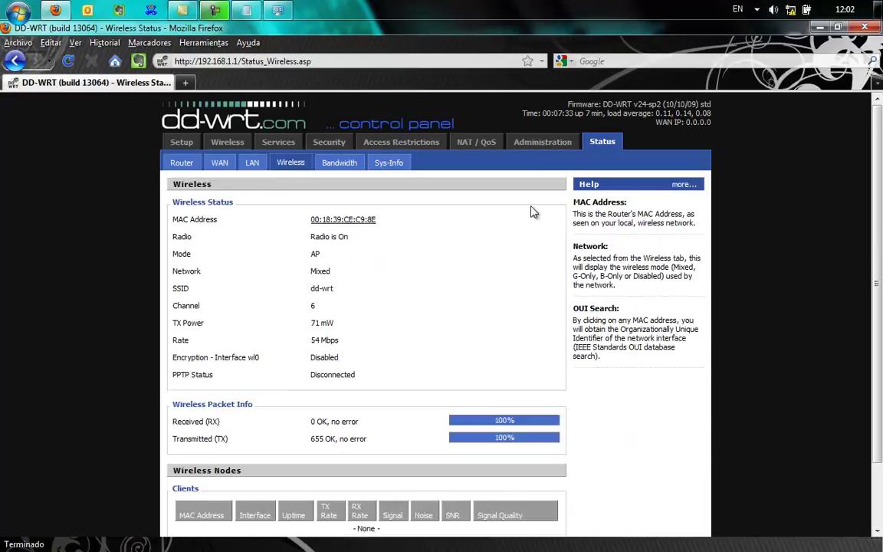
scroll(337, 383, "down", 2)
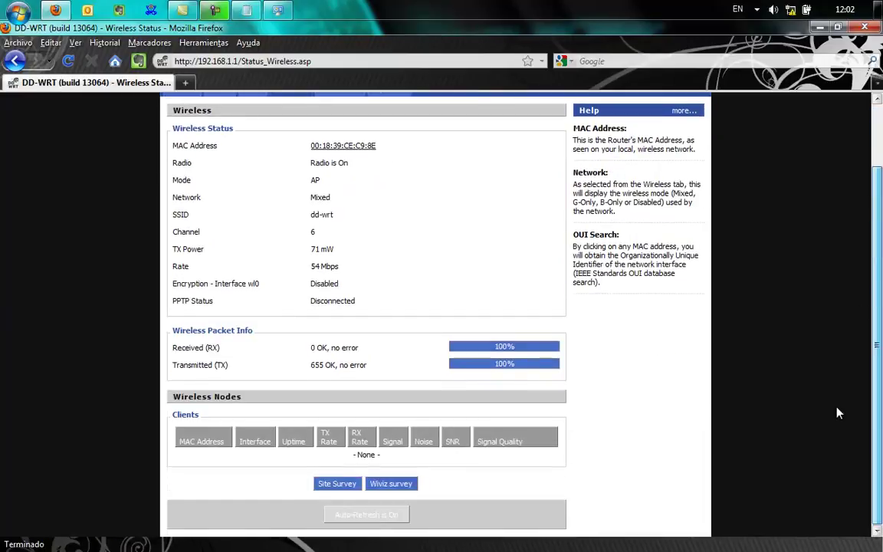
left_click(338, 483)
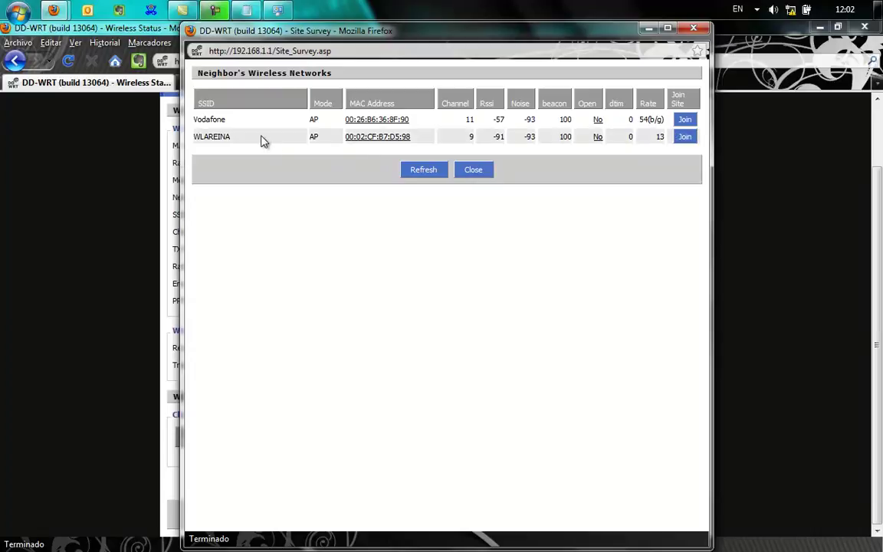
Step: Join Vodafone from the Site Survey, switching wl0 to Client mode with SSID Vodafone
left_click(686, 121)
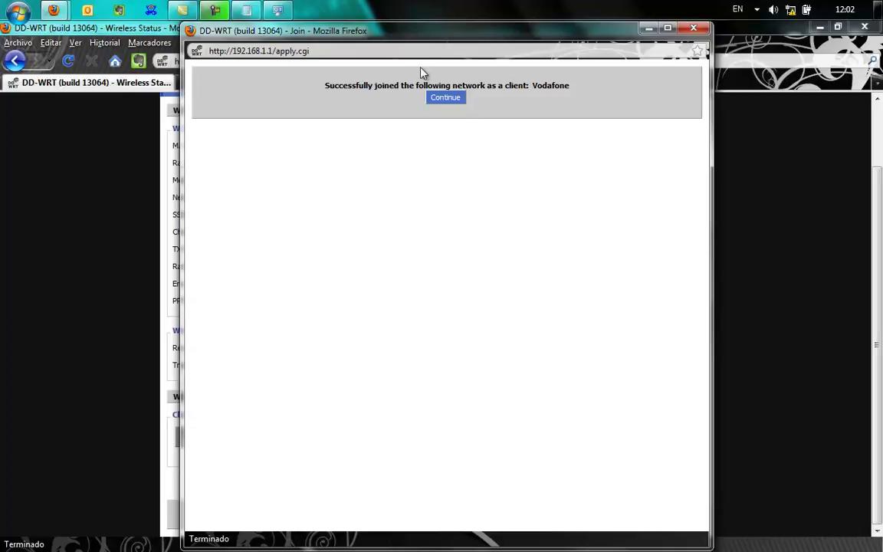
left_click(444, 98)
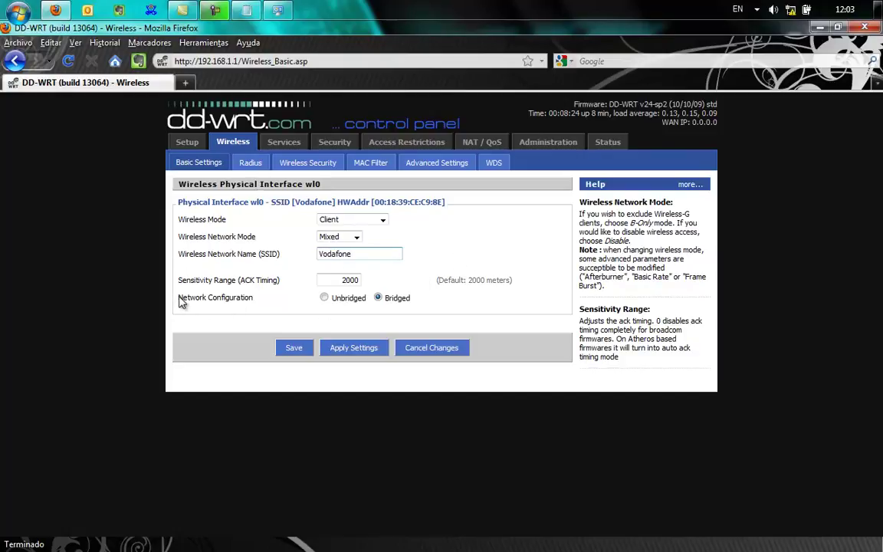
left_click_drag(177, 298, 267, 309)
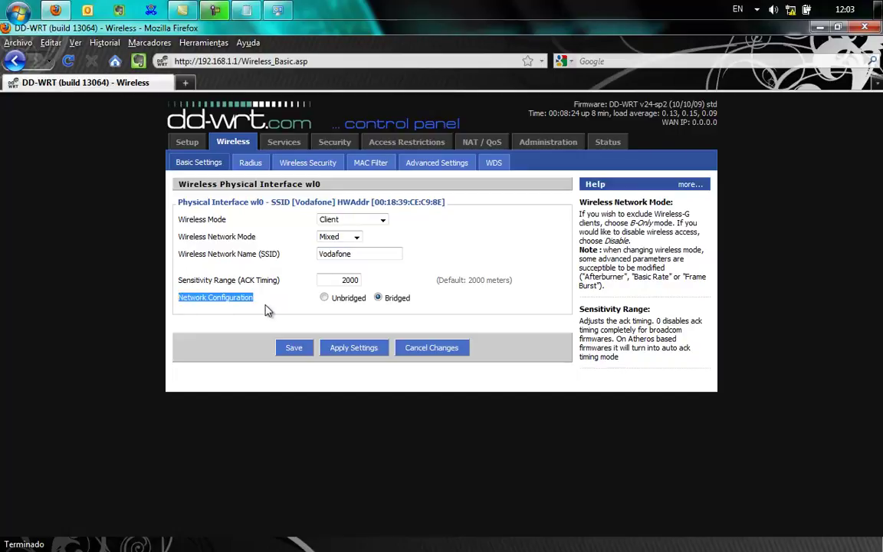
left_click(427, 303)
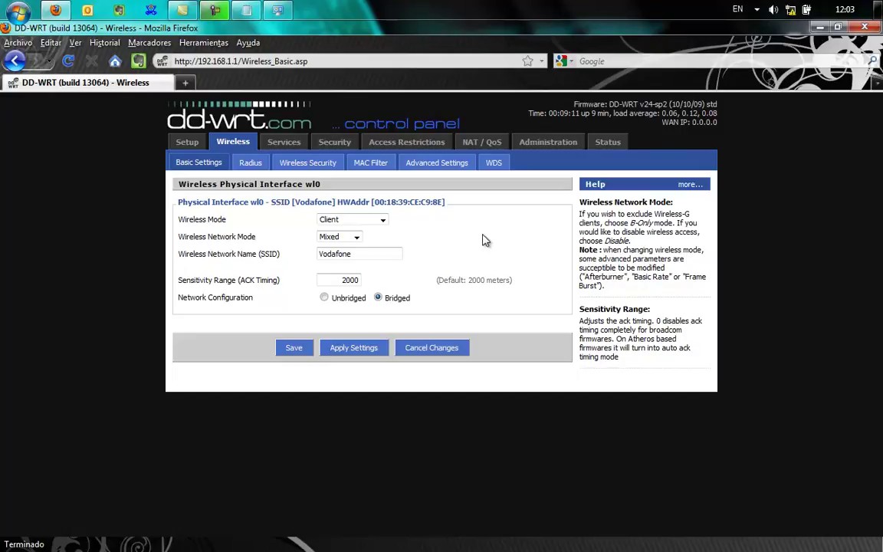
Step: Switch wl0 wireless security to WPA Personal, show the key, and dismiss the invalid-key warning
left_click(326, 168)
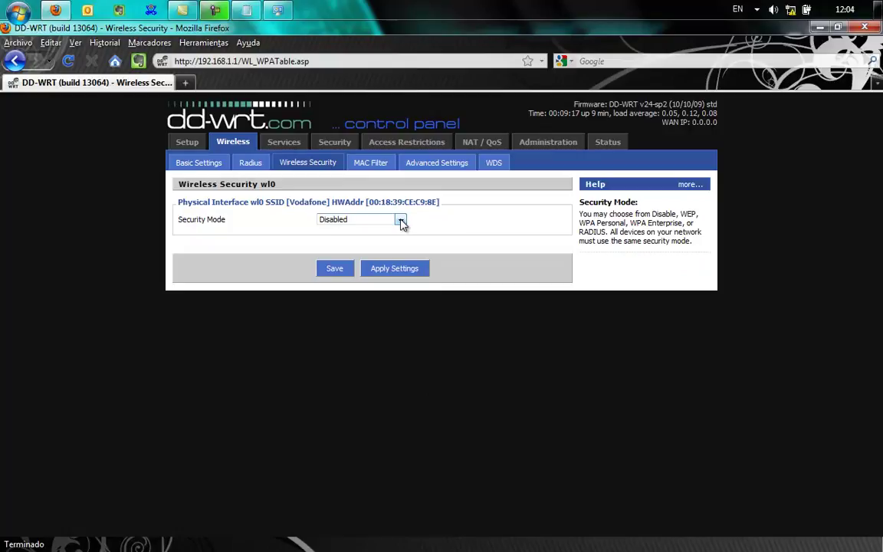
left_click(401, 221)
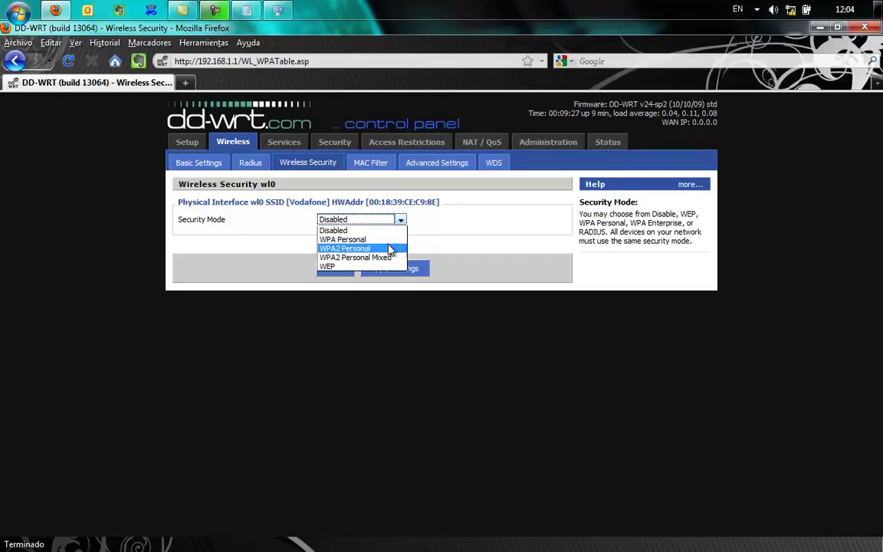
key("Up")
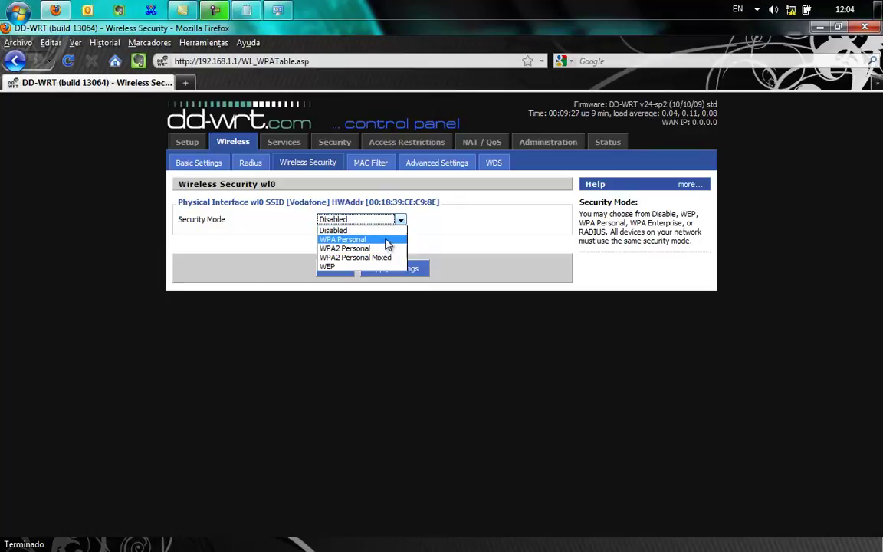
left_click(387, 240)
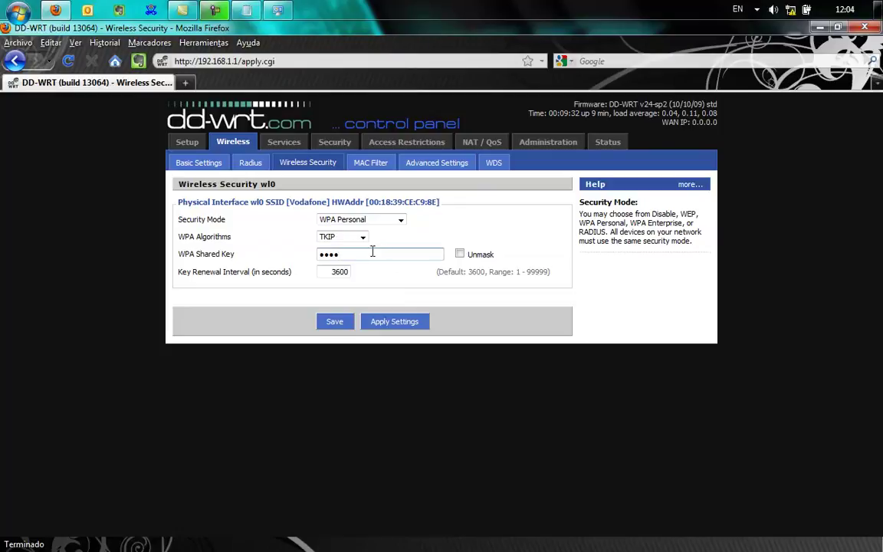
left_click(460, 254)
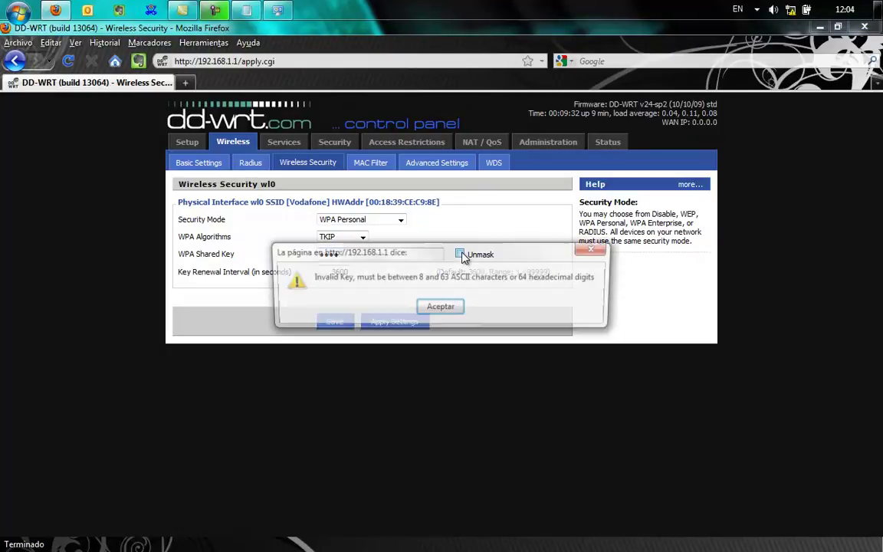
left_click(440, 308)
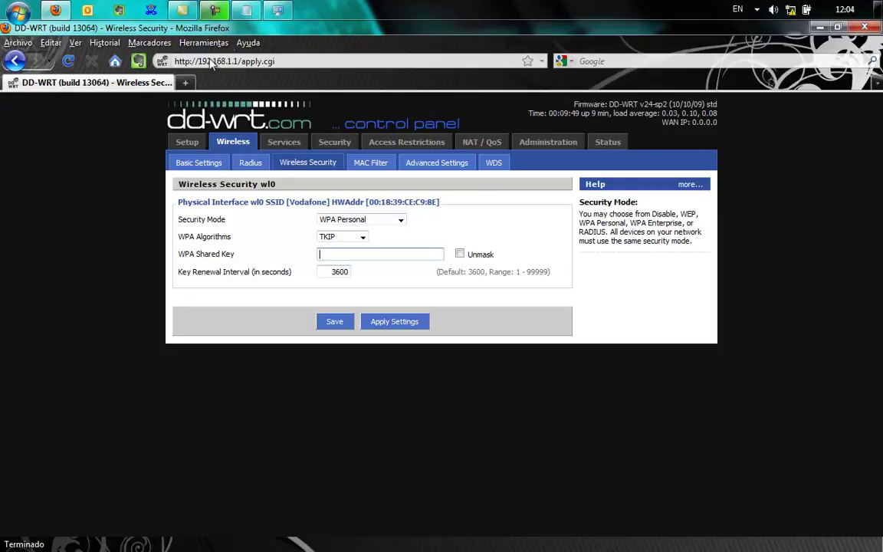
Step: Copy the 14-character key from Notepad into DD-WRT's WPA Shared Key field
left_click(217, 11)
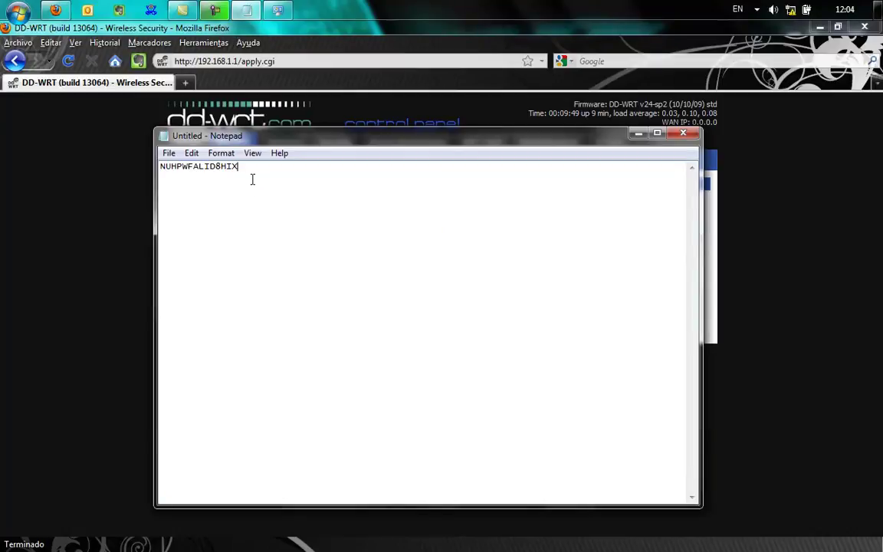
left_click_drag(239, 167, 154, 168)
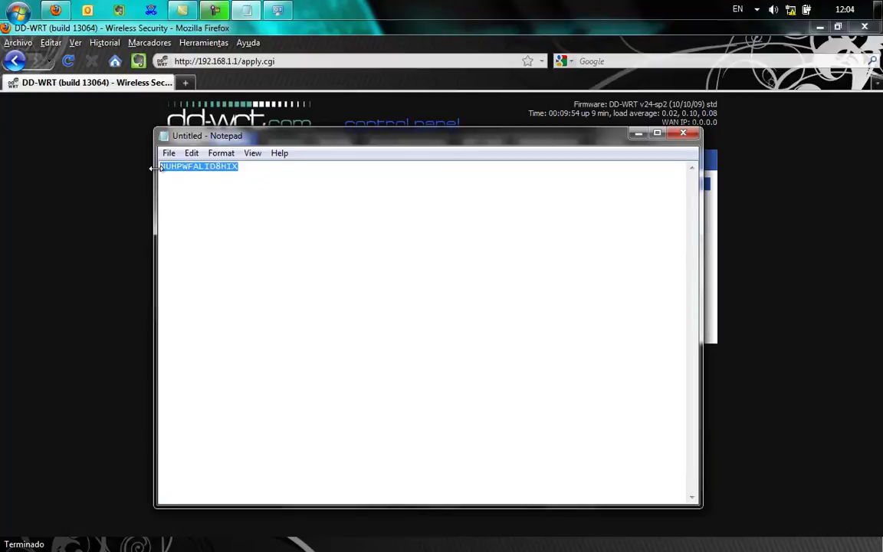
left_click(100, 186)
left_click(368, 256)
key("ctrl+v")
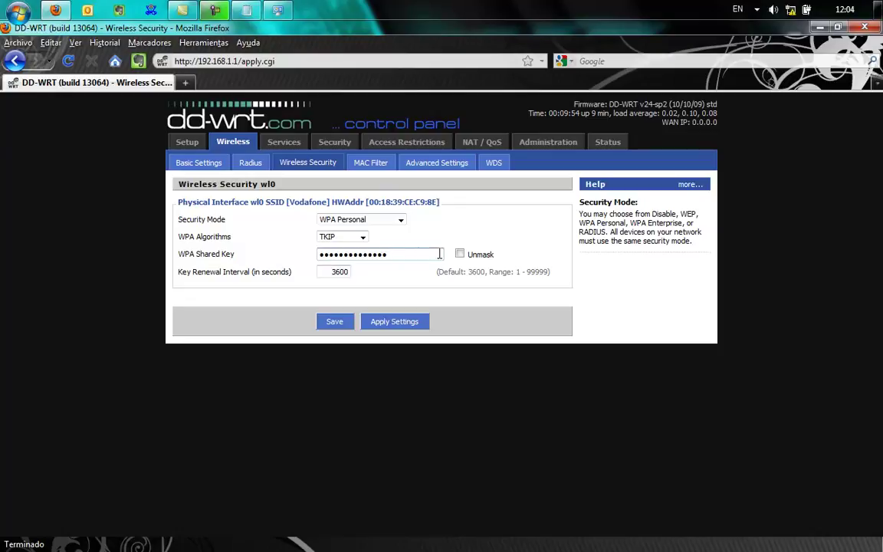
Step: Apply and save the WPA Personal TKIP settings, then check the WAN IP 192.168.0.199
left_click(380, 328)
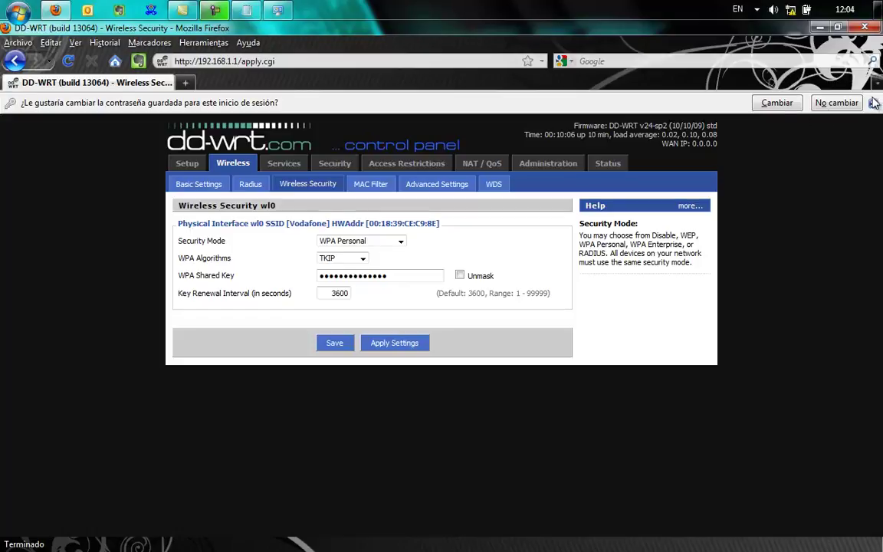
left_click(790, 103)
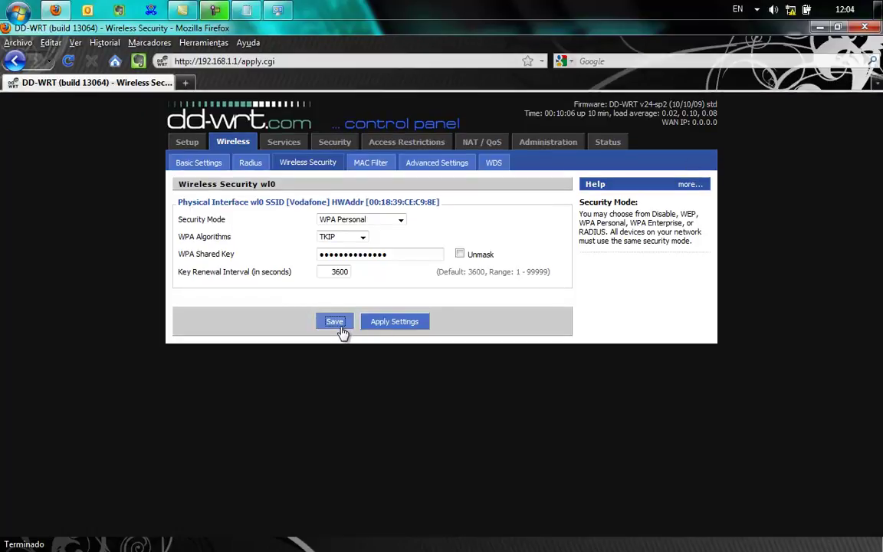
left_click(339, 325)
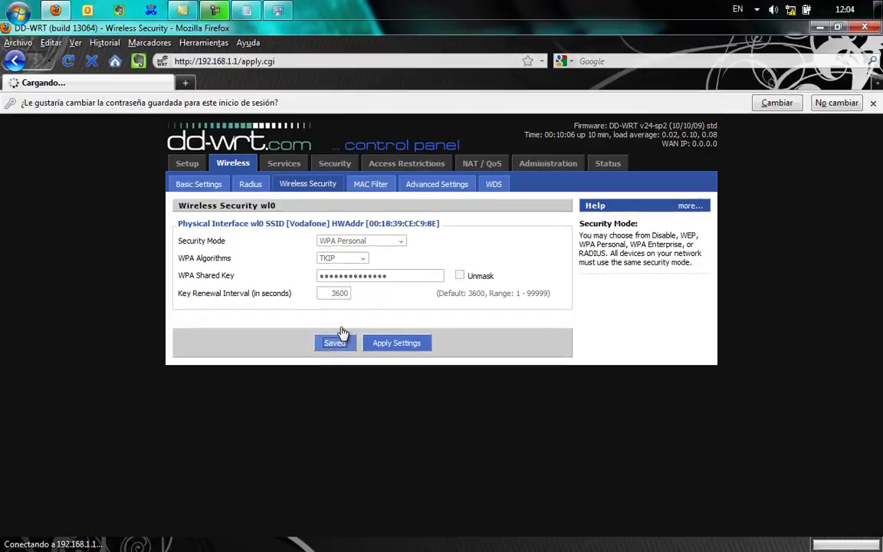
left_click(776, 103)
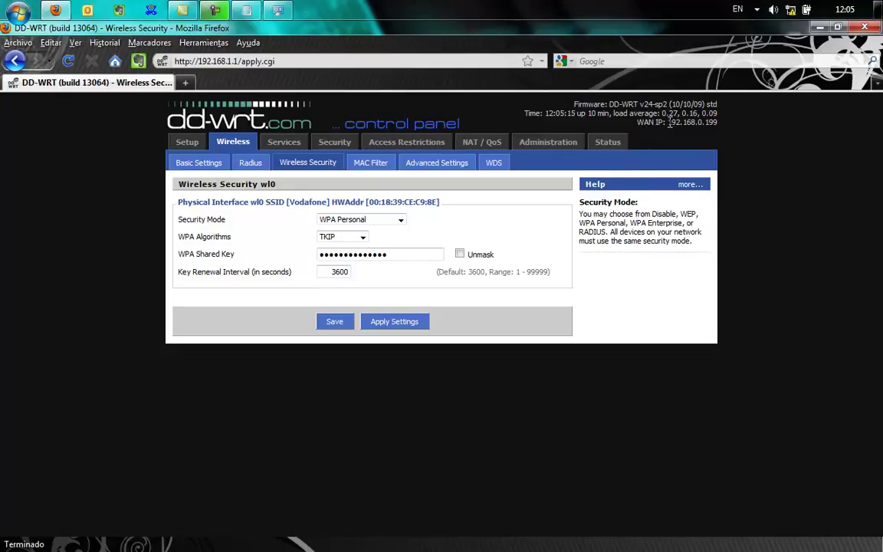
left_click_drag(666, 127, 721, 132)
left_click(720, 132)
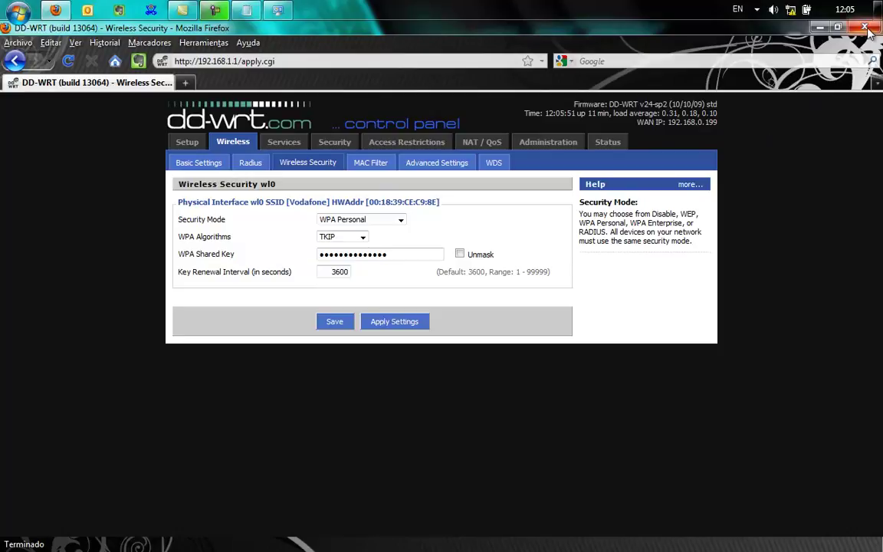
Step: Minimise Firefox and Notepad and bring up the Network Connections window
left_click(820, 27)
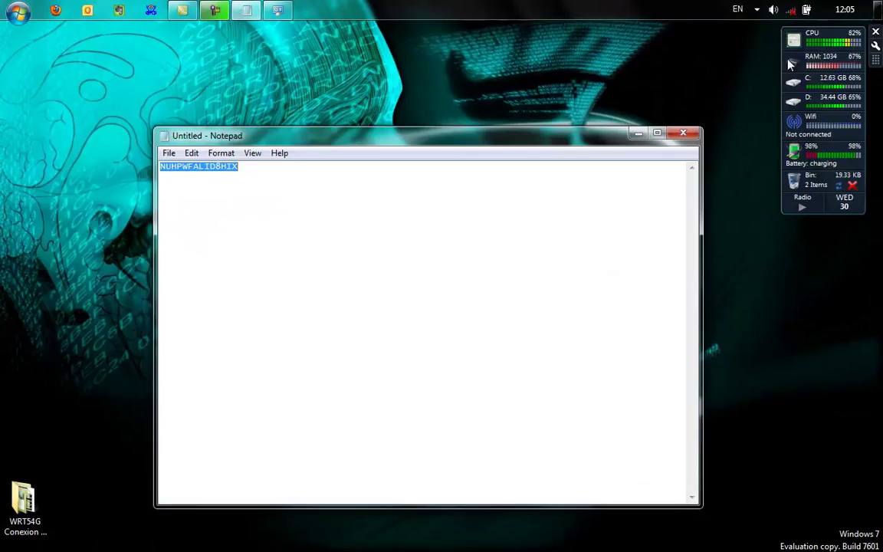
left_click(640, 135)
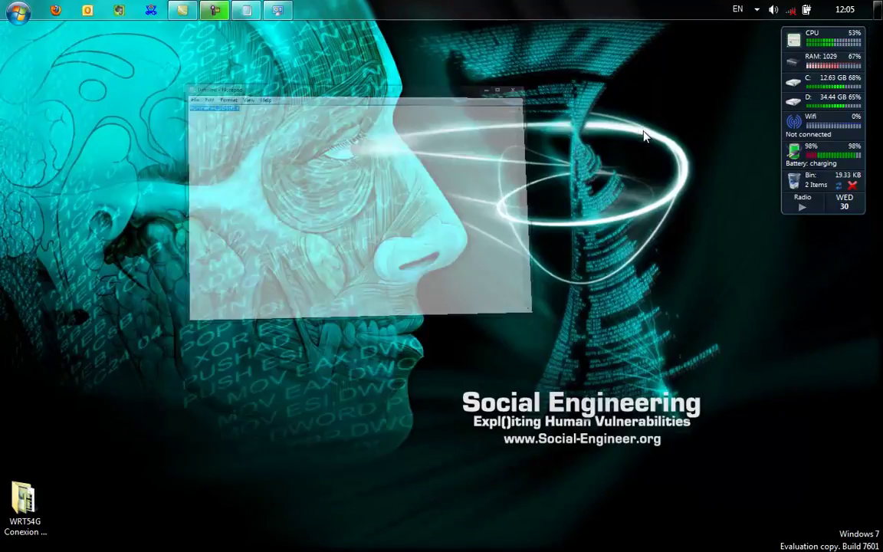
right_click(793, 12)
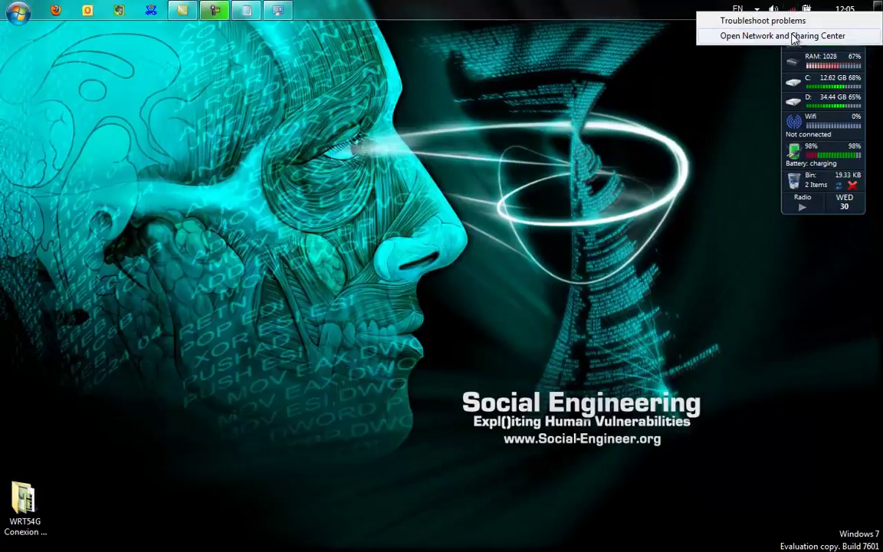
left_click(793, 37)
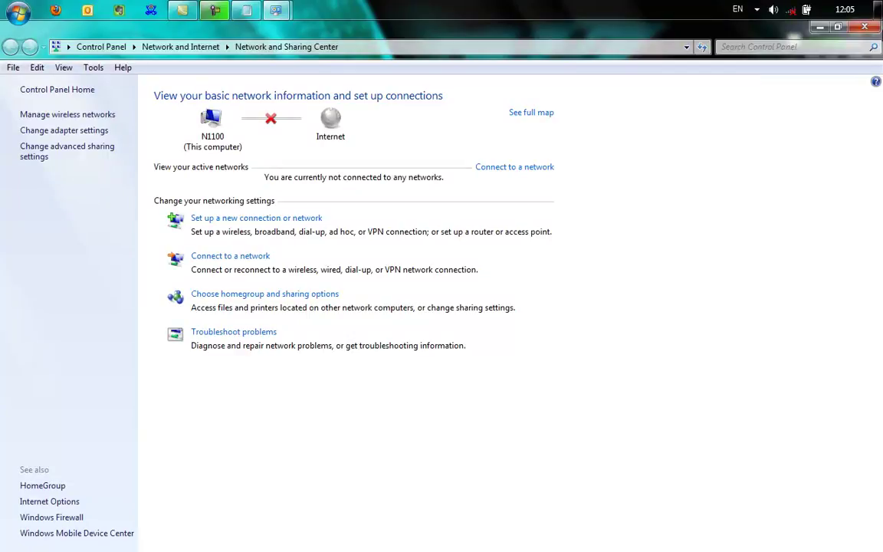
left_click(877, 31)
left_click(278, 10)
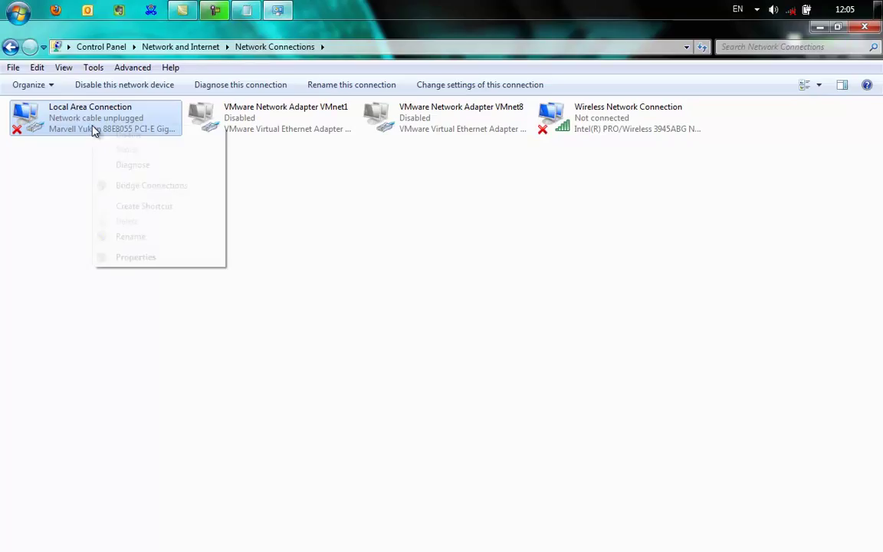
Step: Set Local Area Connection's TCP/IPv4 to obtain an IP address automatically
right_click(92, 129)
left_click(135, 257)
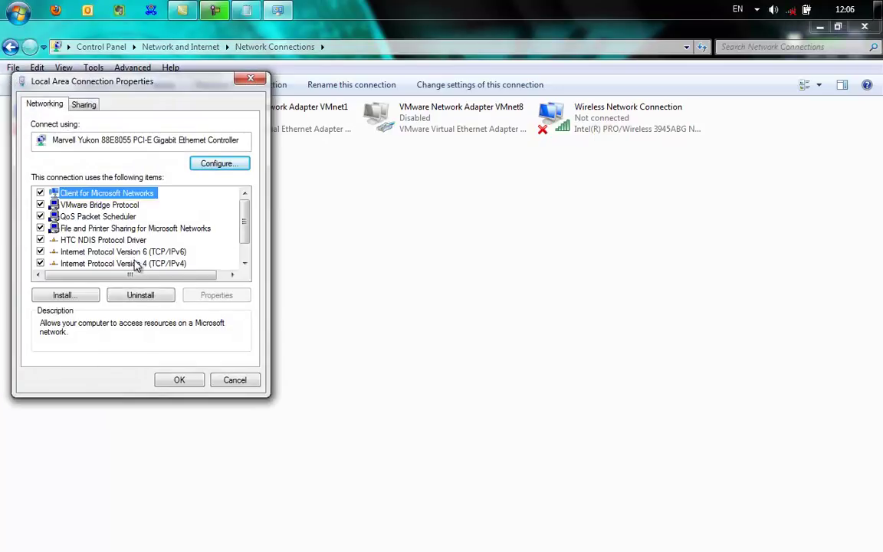
left_click(149, 264)
left_click(197, 301)
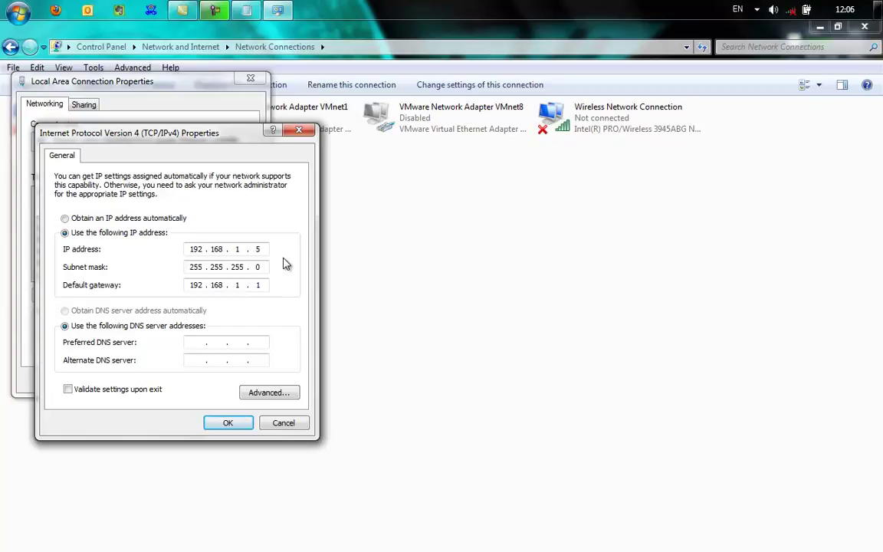
left_click(117, 220)
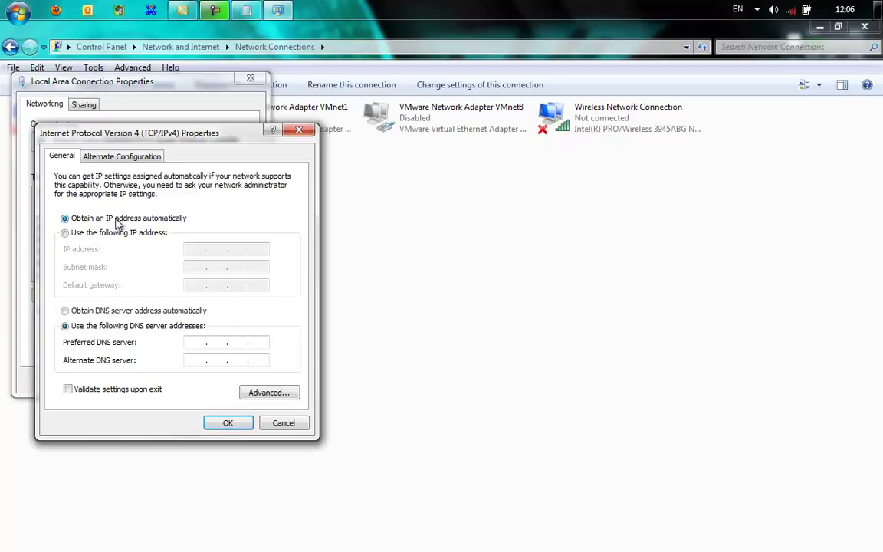
left_click(226, 426)
left_click(178, 383)
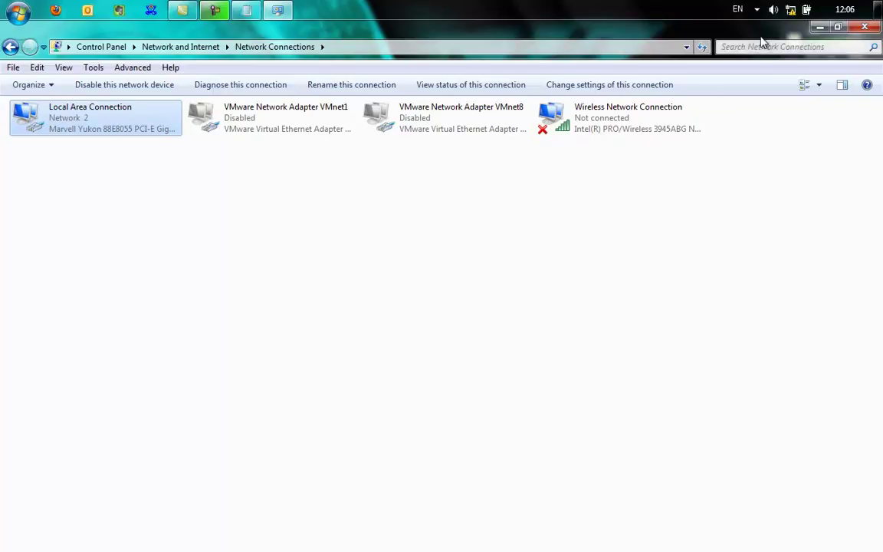
Step: Check the network connection status and return to Firefox
left_click(791, 11)
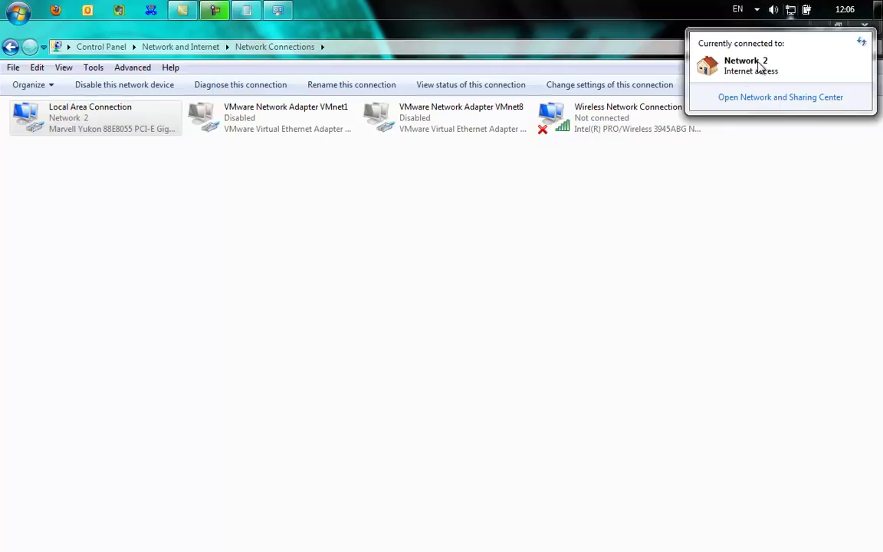
left_click(707, 278)
left_click(59, 11)
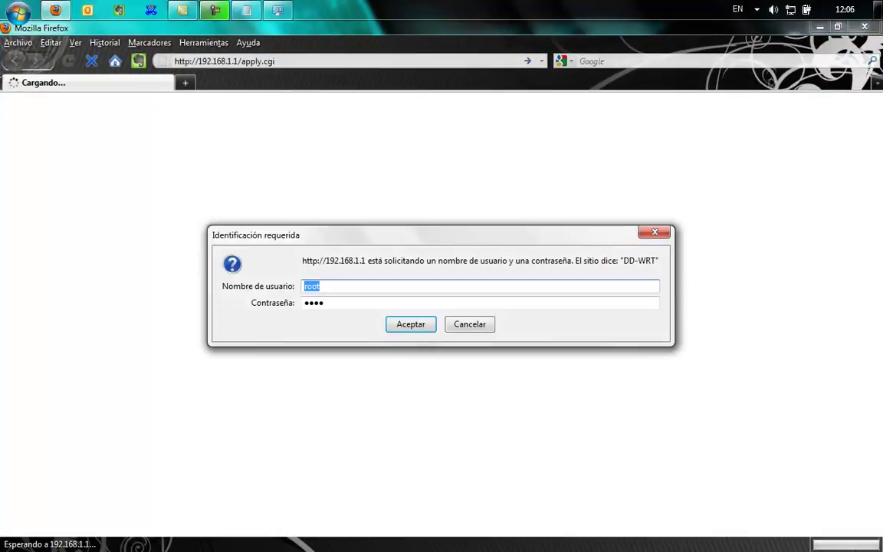
Step: Confirm the router login and load Google in a new tab
left_click(413, 328)
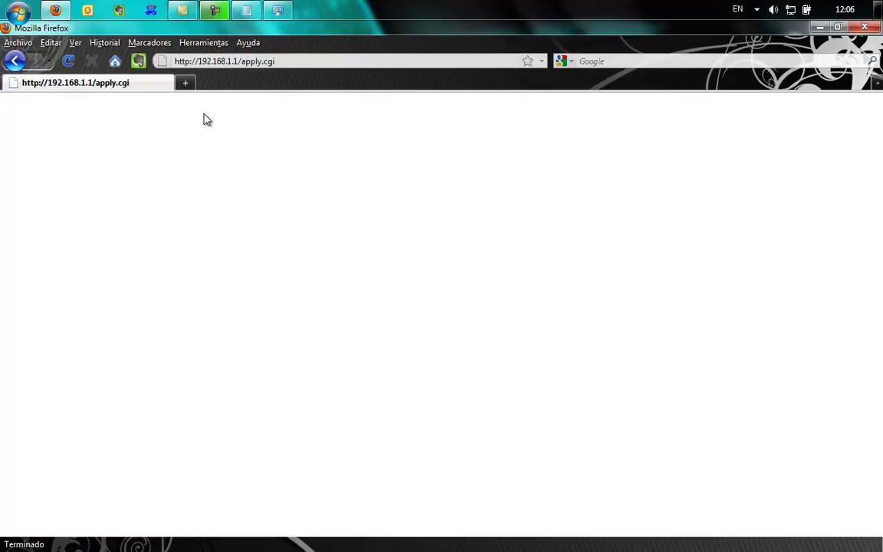
left_click(185, 82)
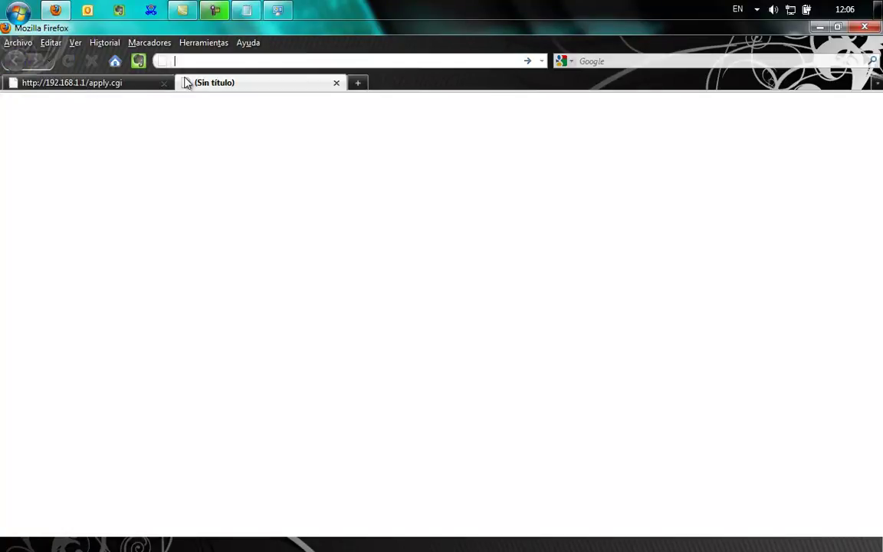
type("google")
key("Return")
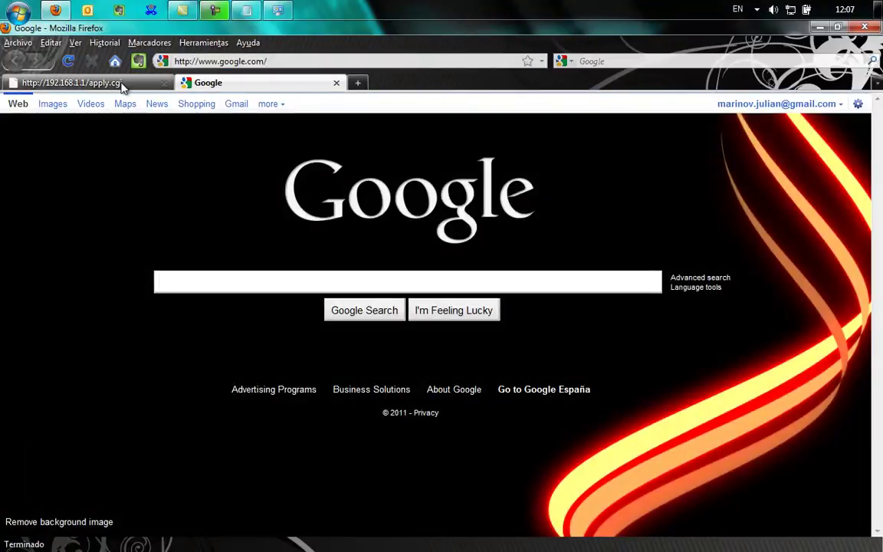
Step: Close the old 192.168.1.1 router tab, leaving Google open
left_click(123, 85)
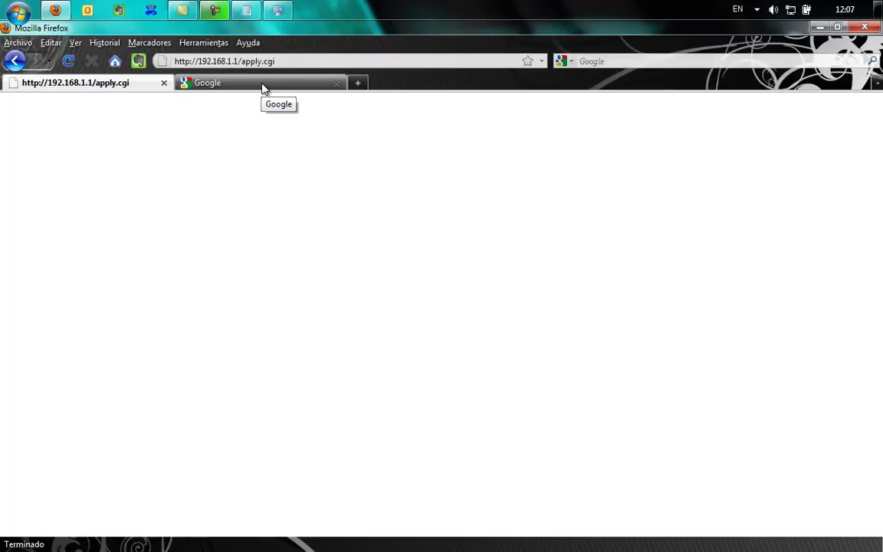
left_click(317, 81)
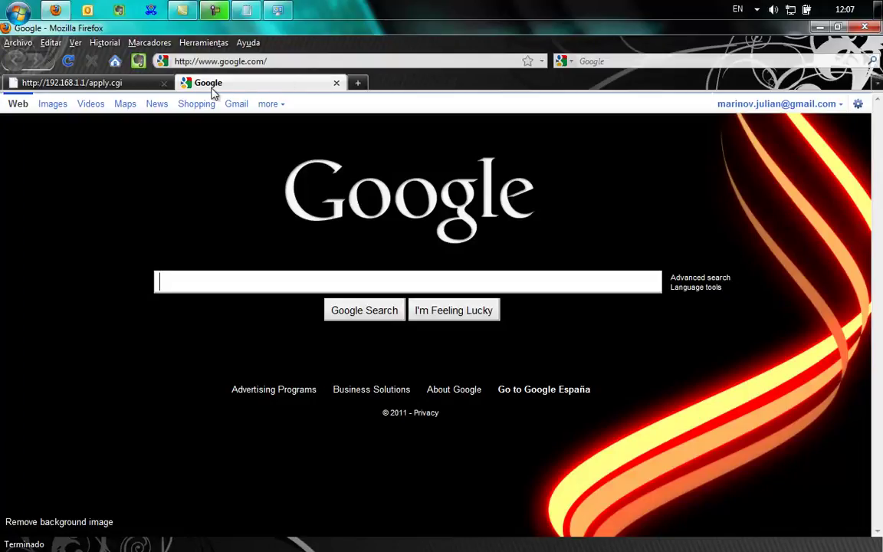
left_click(163, 83)
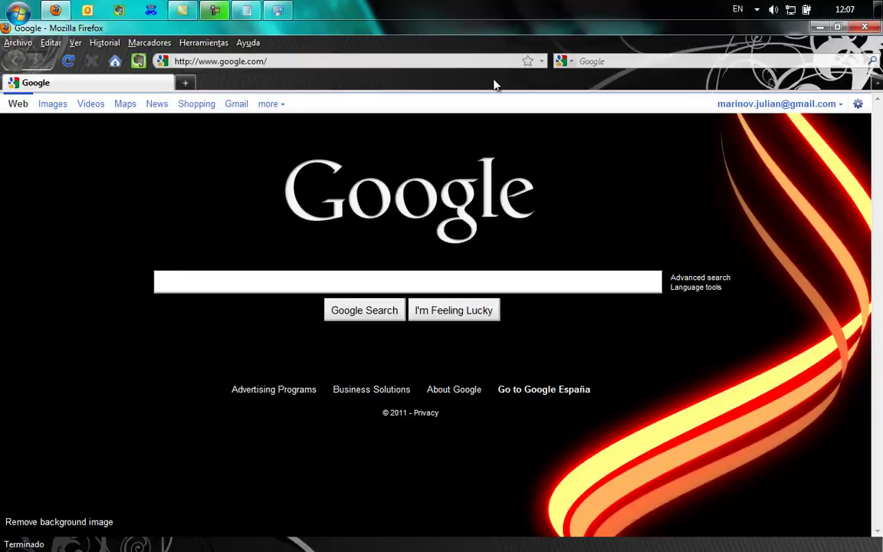